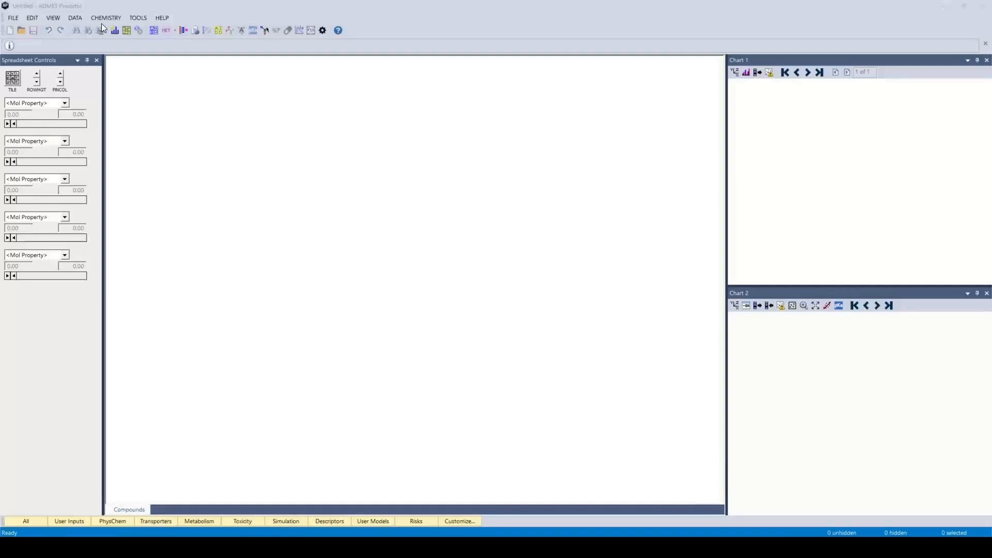
Open Enamine_Discovery_2000.sdf with the first line as compound identifier and all compound attributes loaded
left_click(14, 19)
left_click(14, 19)
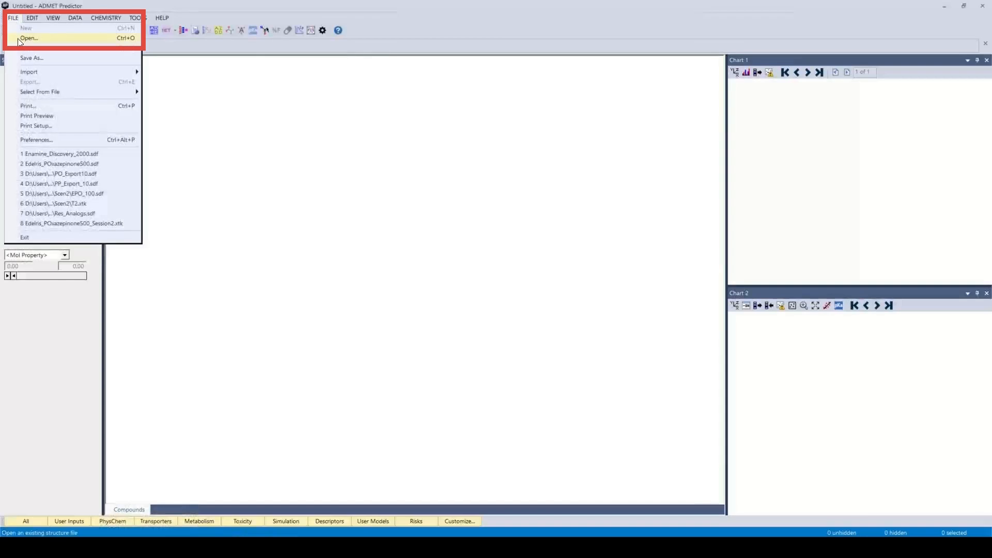
left_click(20, 35)
left_click(413, 206)
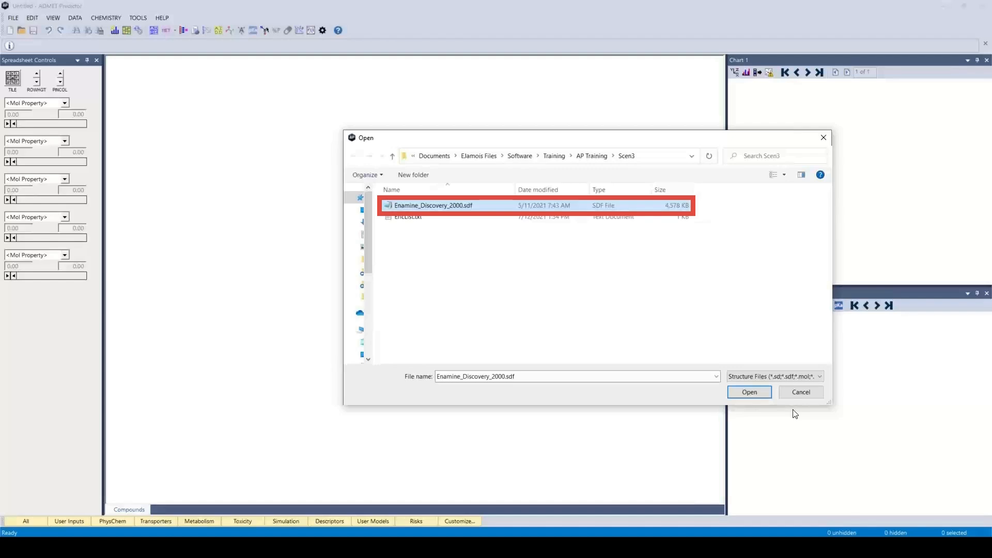
left_click(752, 393)
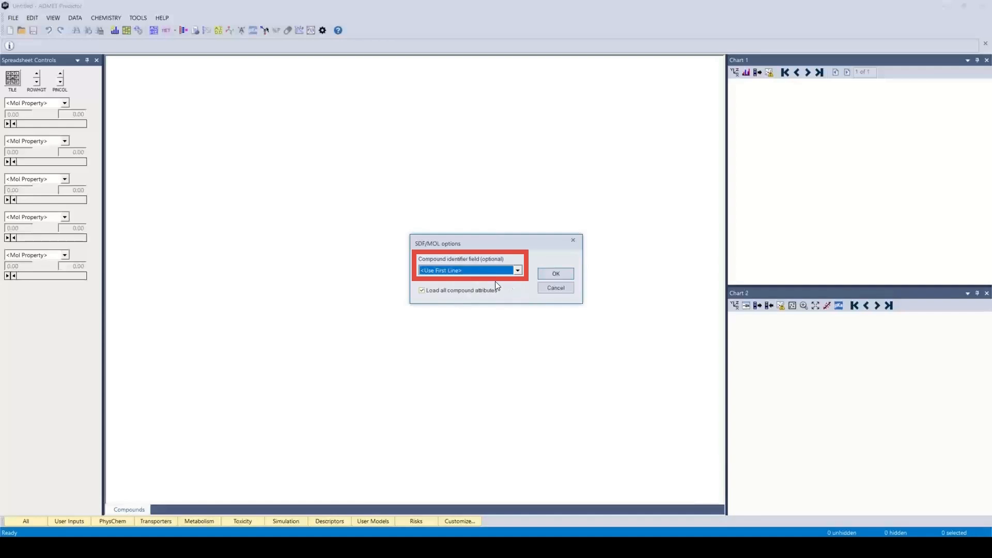
left_click(557, 276)
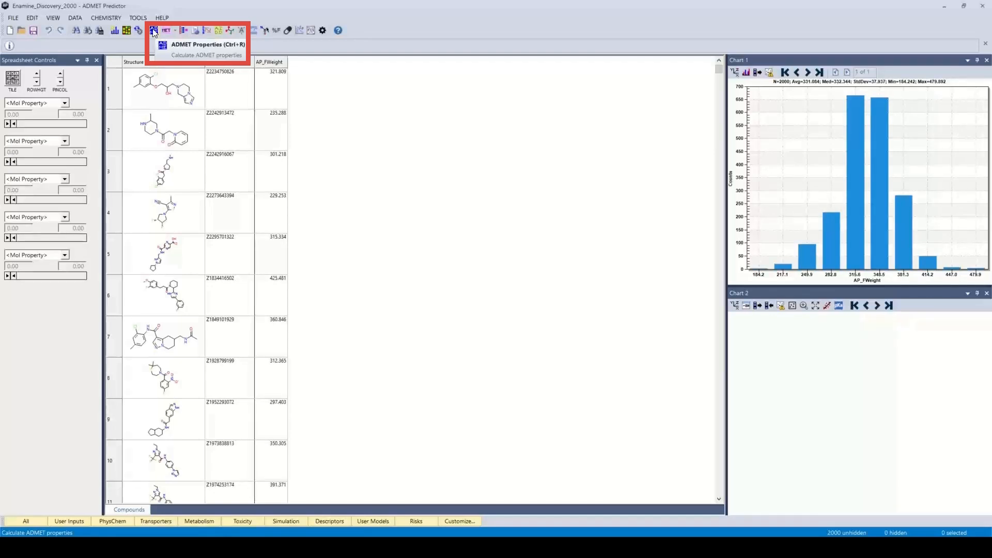
left_click(74, 19)
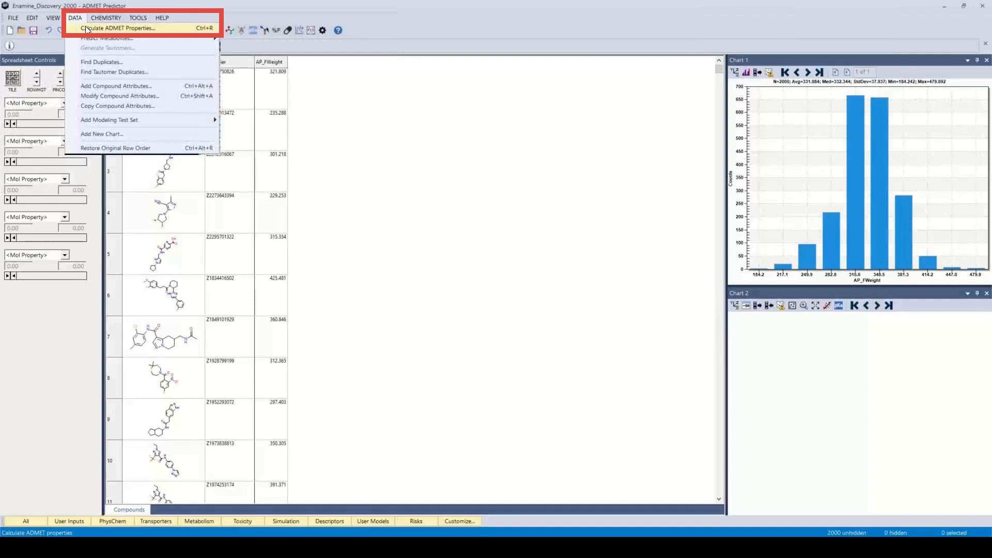
left_click(86, 28)
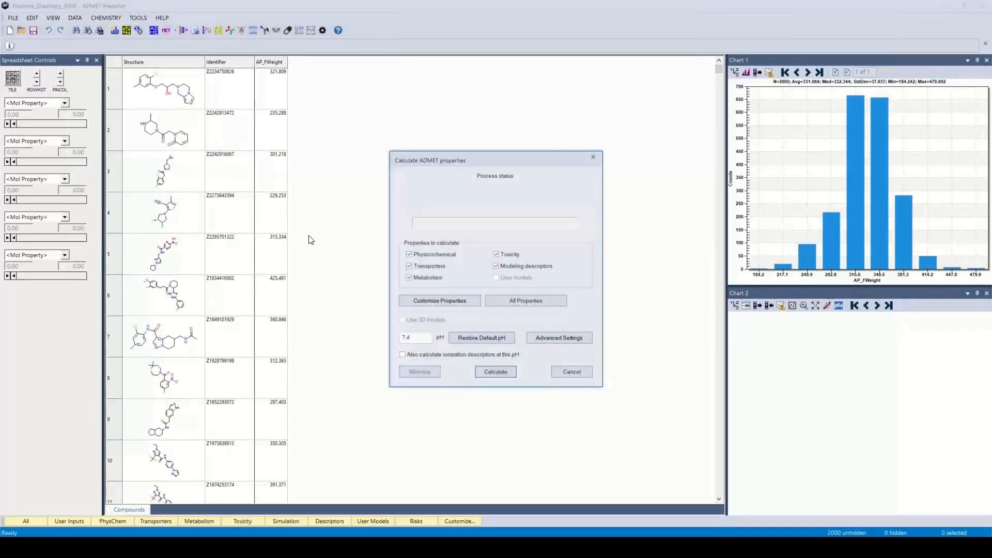
left_click(564, 371)
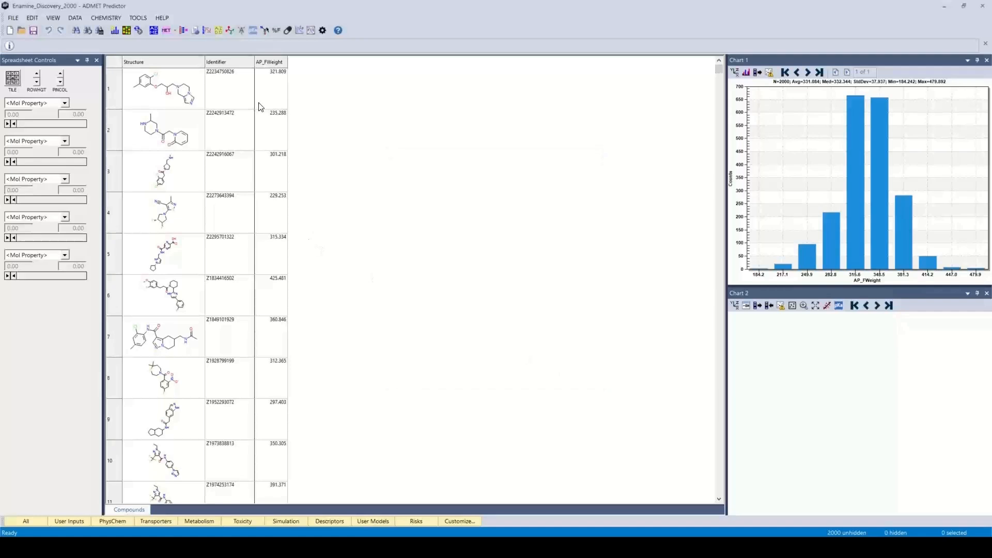
Set up an ADMET properties calculation and bring up the list for customizing the properties
left_click(153, 31)
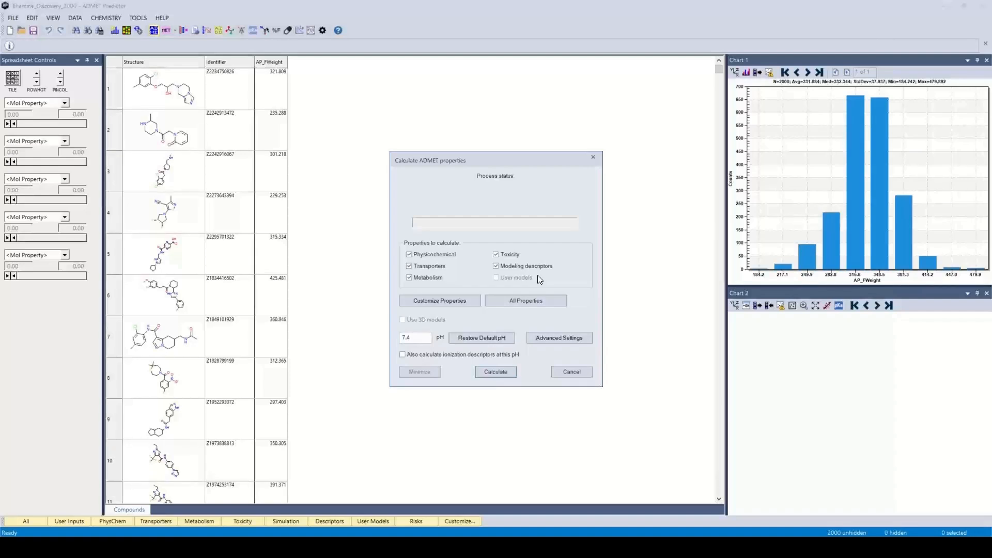
left_click(440, 304)
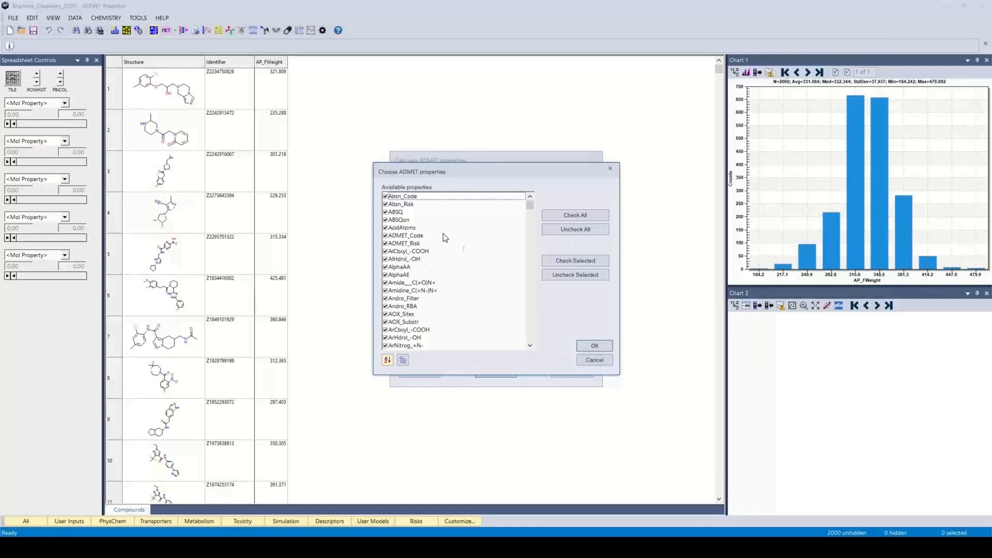
In the attribute quick selection, exclude CYP1A2_Vmax, CYP2A6_Sites, CYP2A6_Substr and CYP2B6_Sites from the Metabolism models
left_click(402, 364)
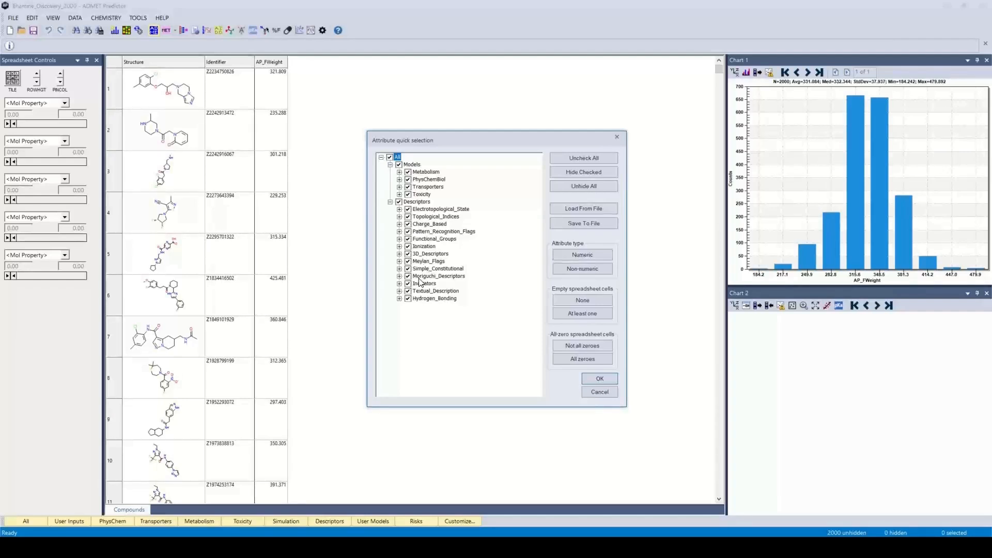
left_click(399, 173)
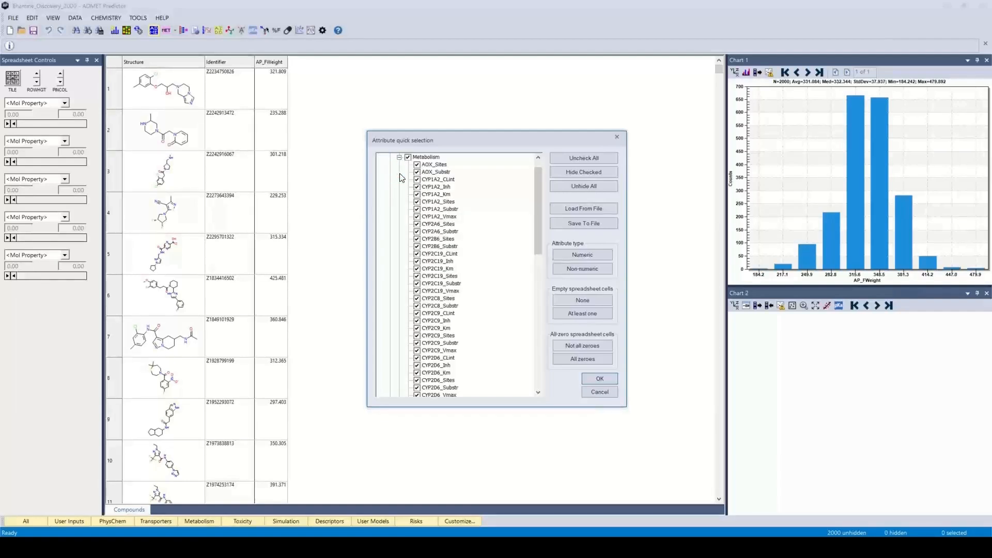
scroll(432, 250, "down", 1)
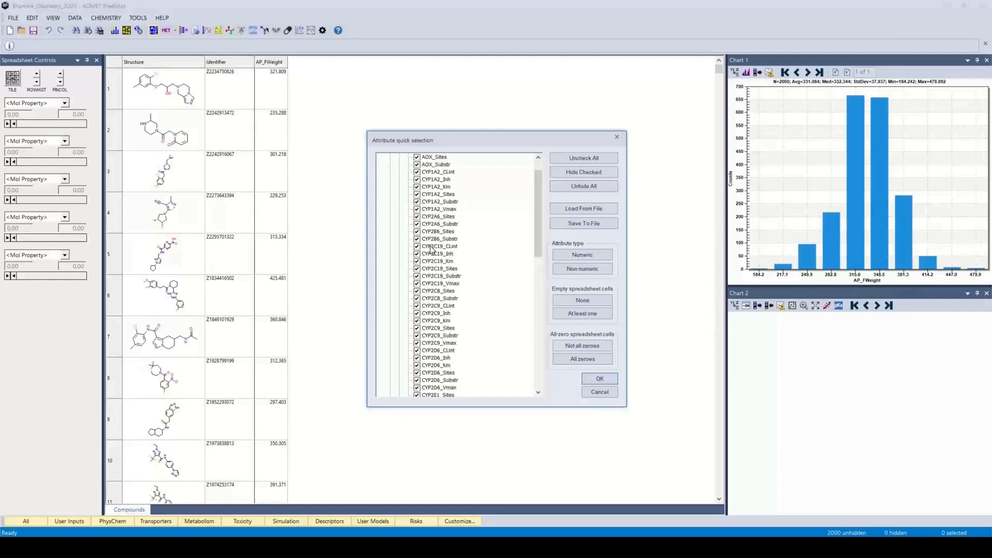
scroll(433, 250, "up", 1)
left_click(417, 232)
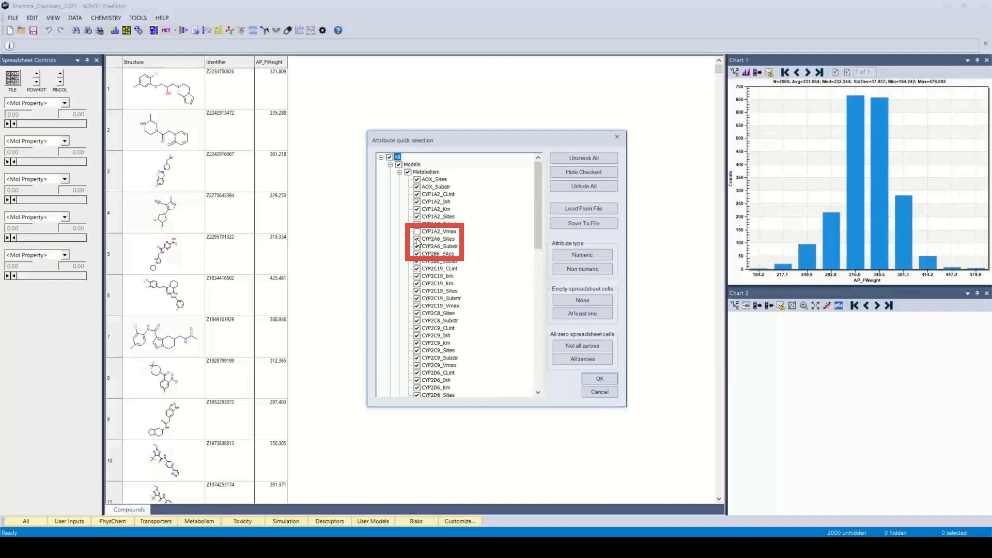
left_click(417, 239)
left_click(417, 246)
left_click(417, 253)
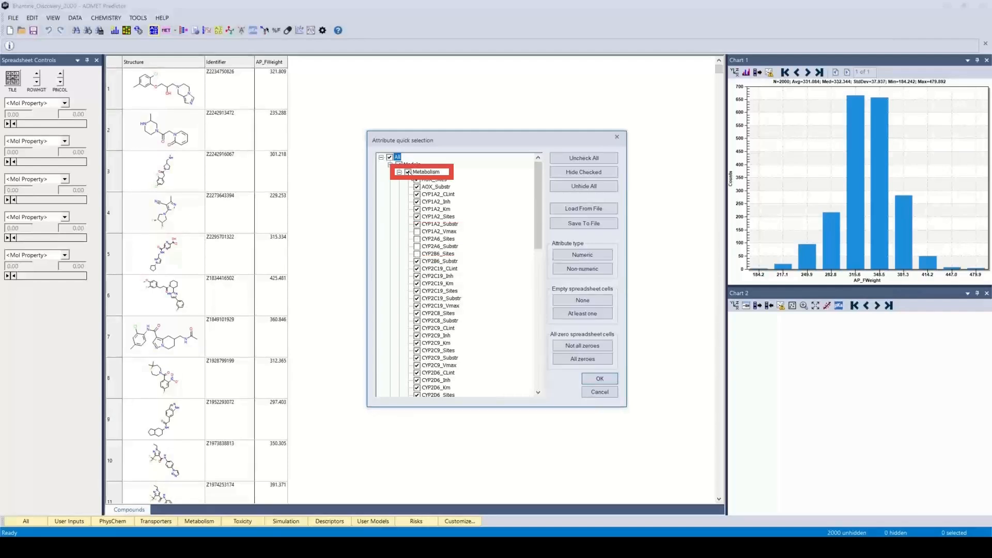
Exclude the whole Metabolism group, re-include only AOX_Sites, AOX_Substr, CYP1A2_CLint, CYP1A2_Inh and CYP1A2_Km, and collapse the group
left_click(408, 173)
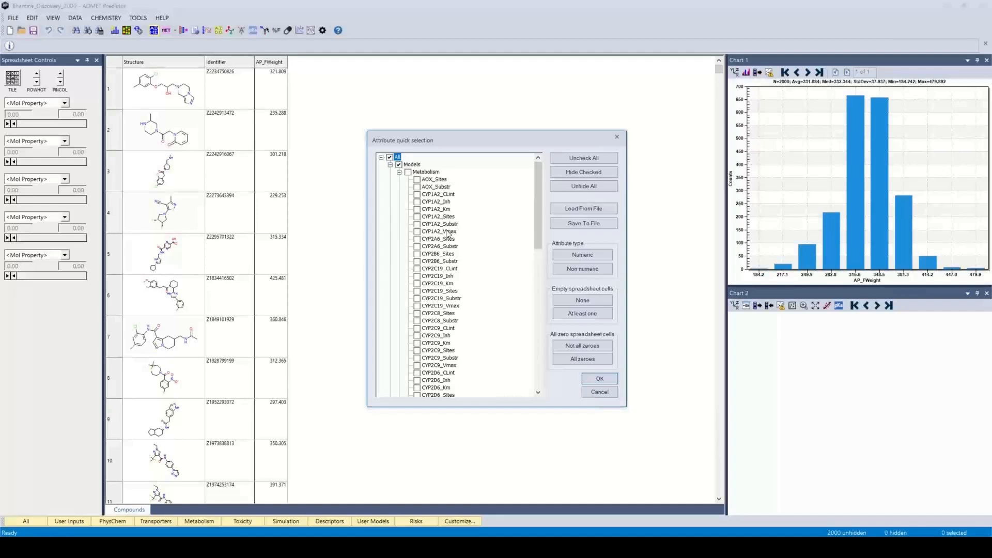
left_click(409, 173)
left_click(408, 173)
left_click(417, 180)
left_click(418, 188)
left_click(417, 195)
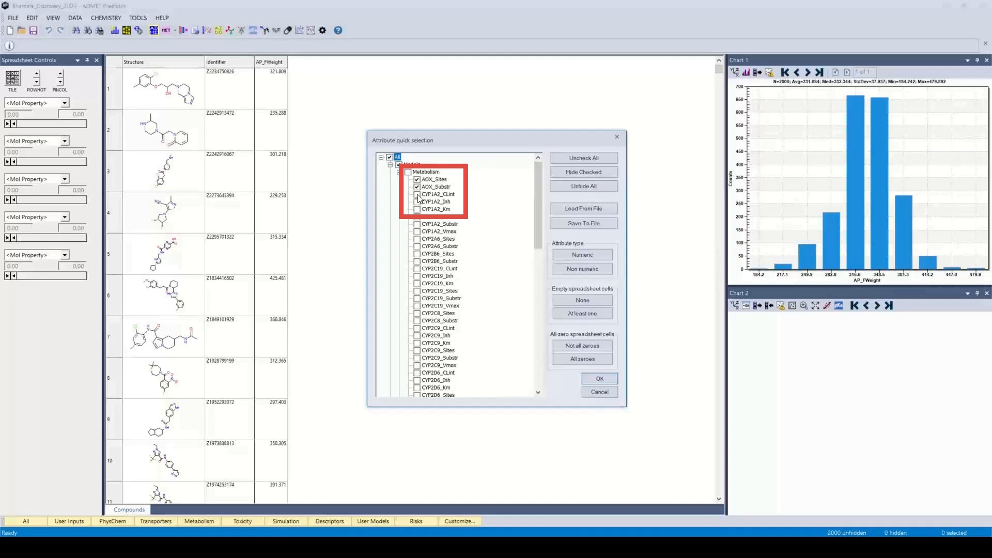
left_click(417, 202)
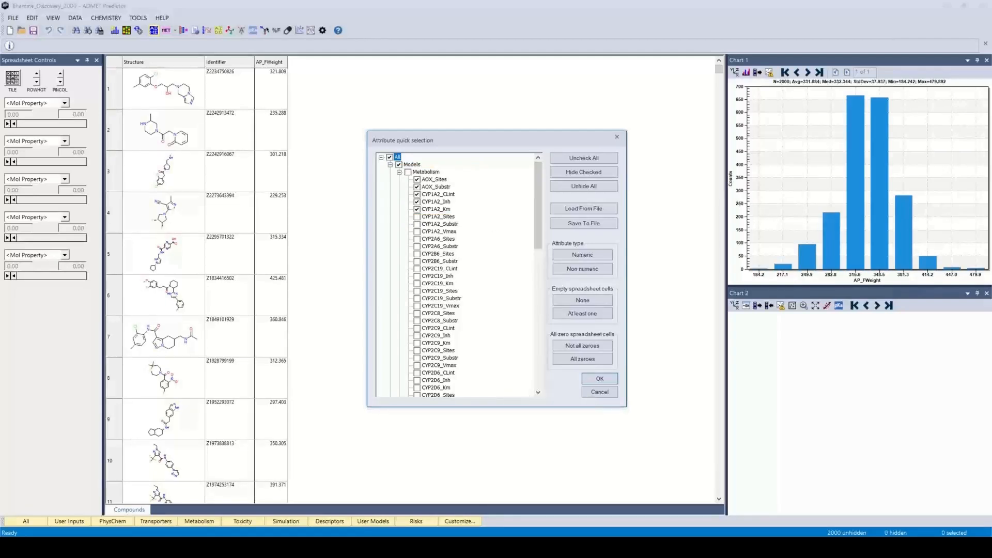
left_click(389, 165)
left_click(391, 165)
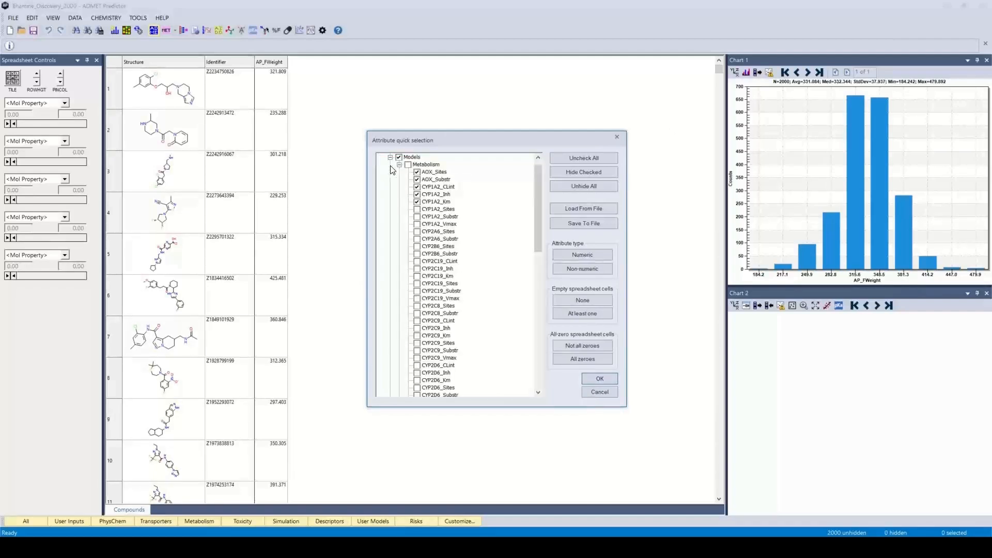
left_click(400, 165)
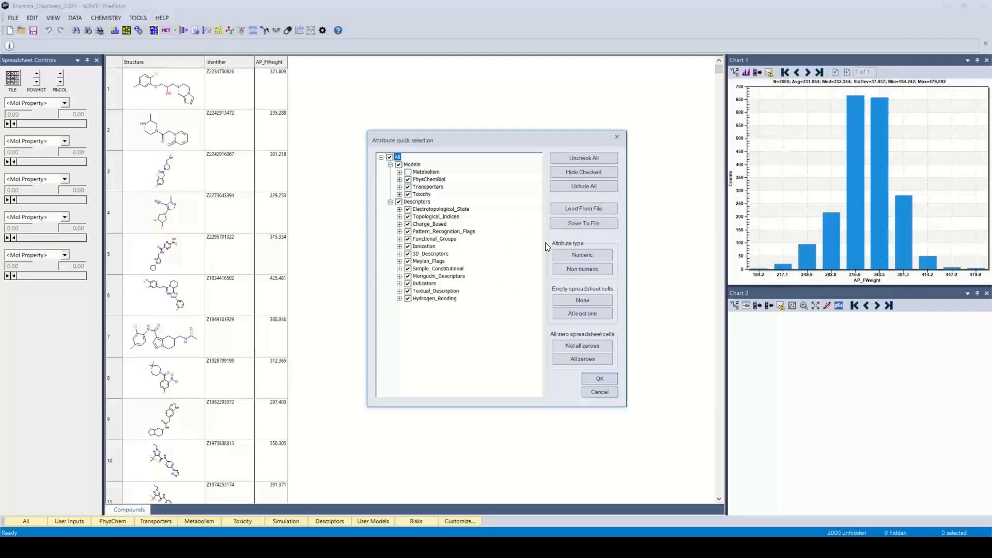
Start loading an attribute selection from file and browse to Software > Training > AP Training > Scen3 under Documents
left_click(571, 210)
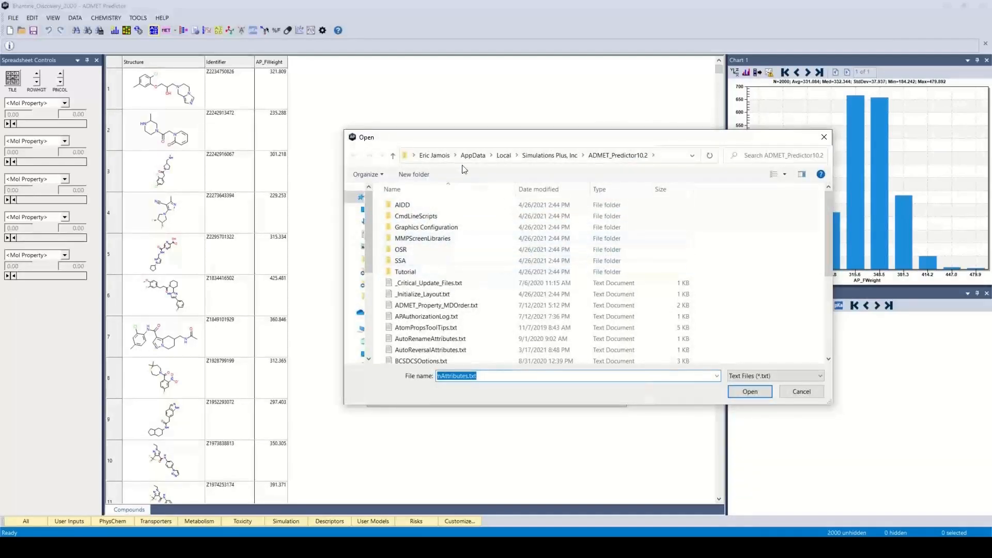
left_click(435, 155)
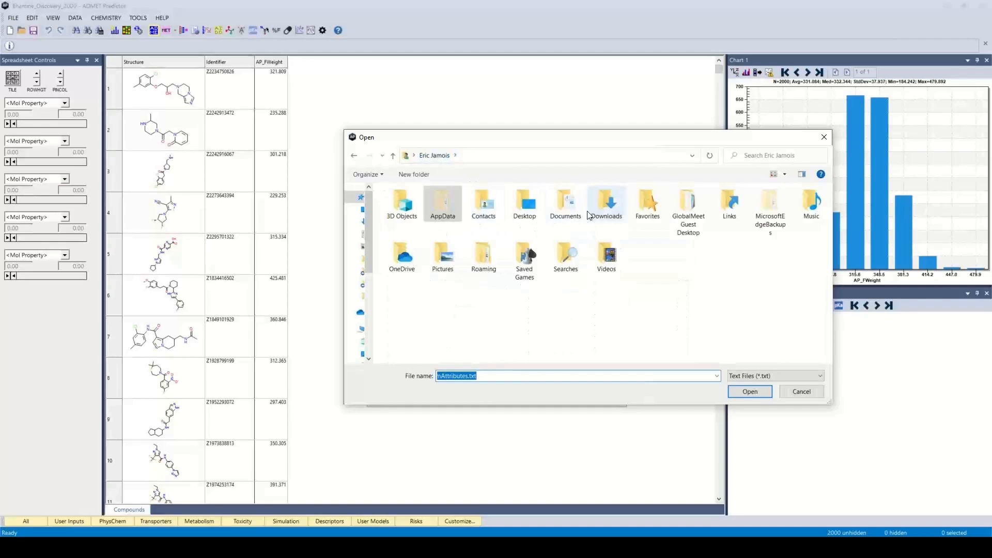
left_click(567, 213)
double_click(567, 213)
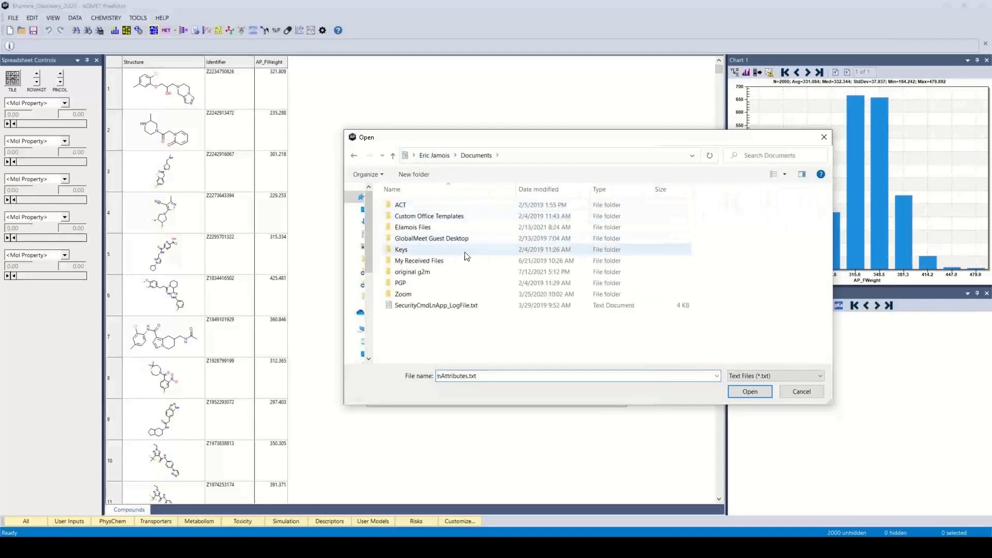
double_click(449, 230)
scroll(455, 269, "down", 3)
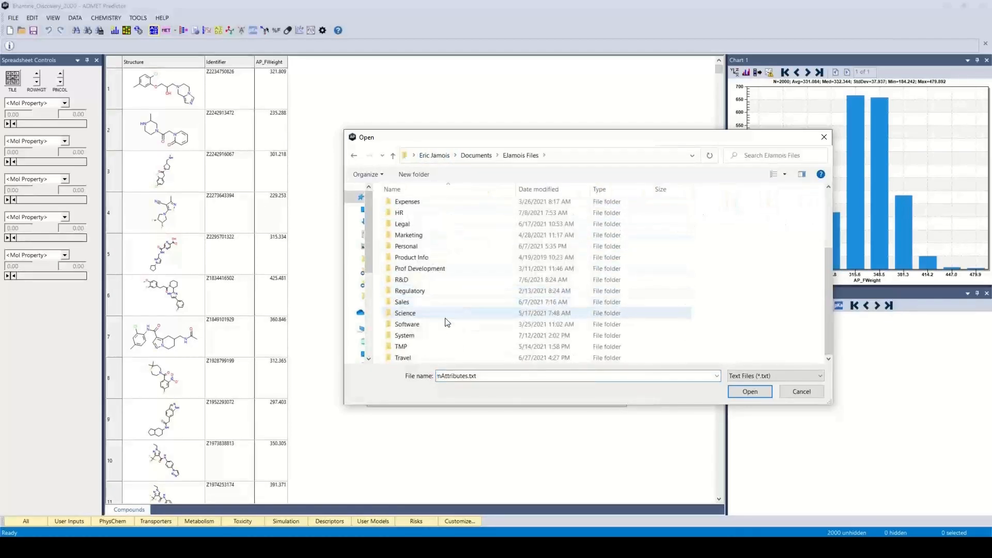
left_click(435, 326)
double_click(435, 327)
double_click(406, 305)
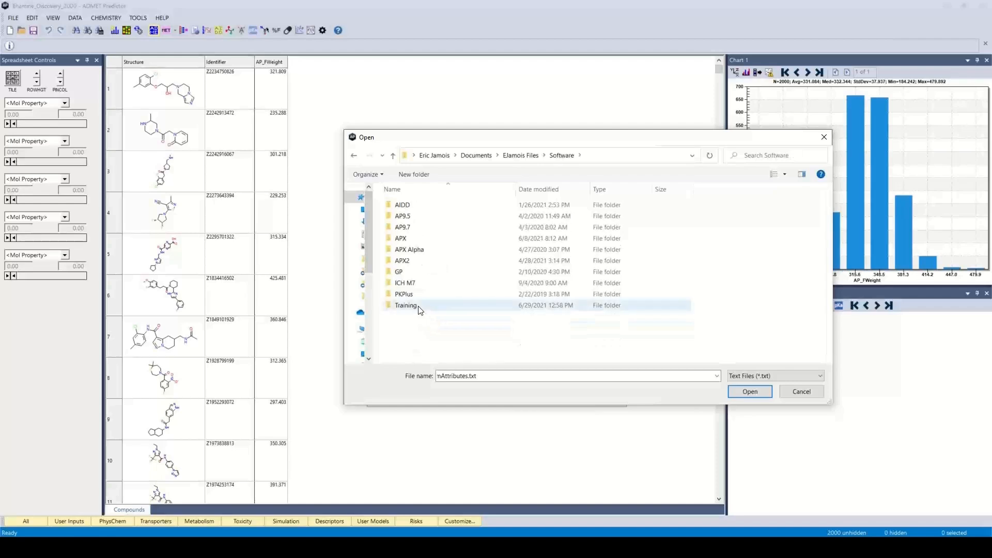
double_click(413, 206)
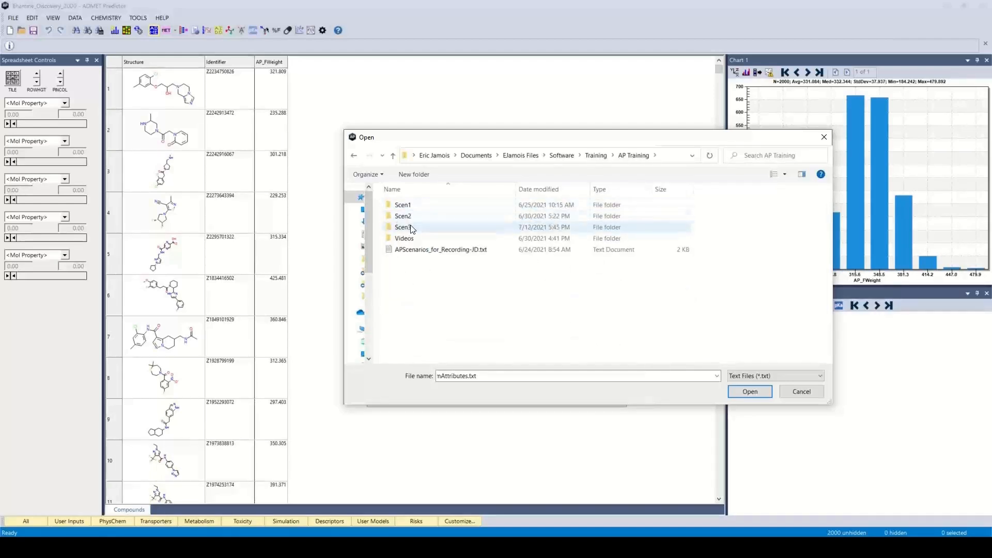
double_click(411, 226)
Load the attribute selection from EricList.txt and accept it
left_click(410, 207)
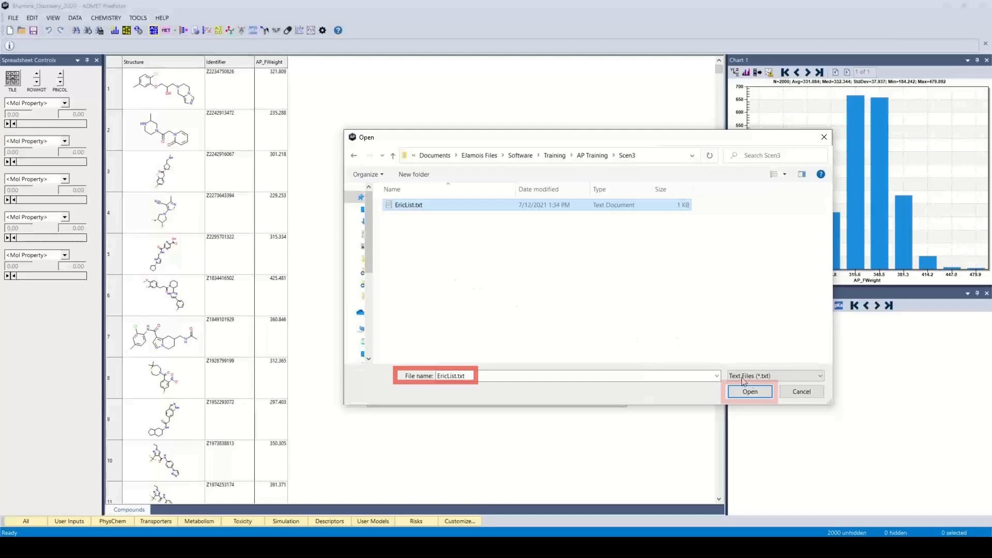
left_click(751, 391)
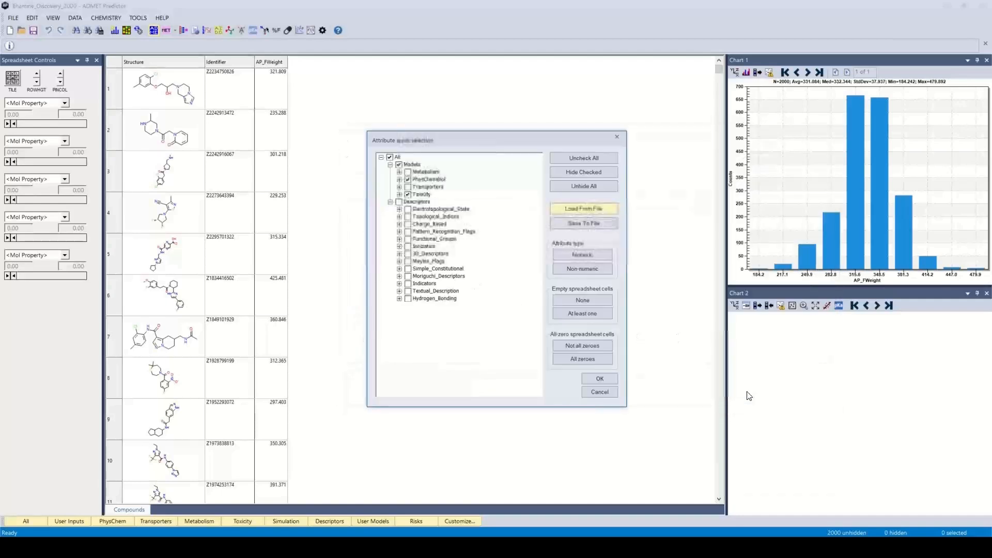
left_click(597, 380)
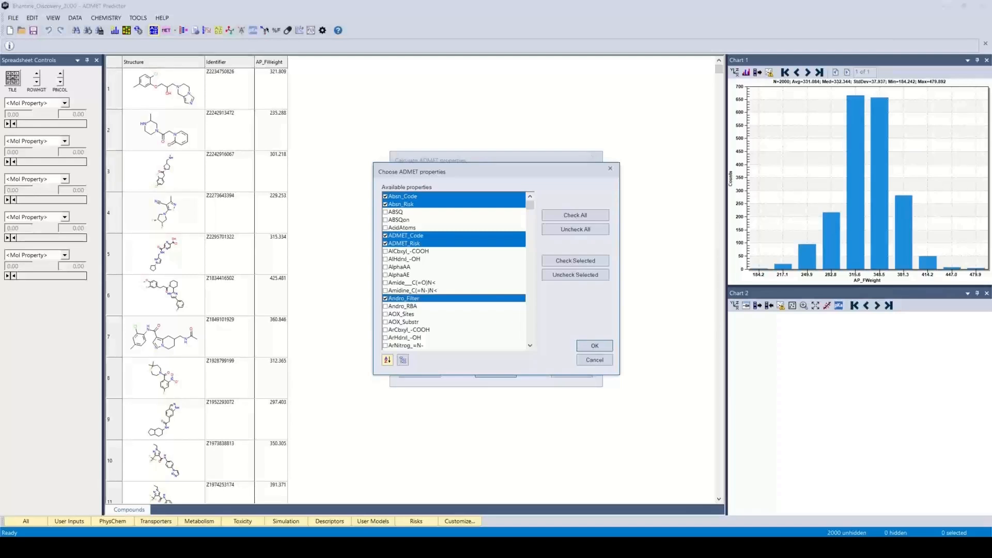
Include all available ADMET properties in the calculation and accept the property selection
left_click(594, 214)
left_click(595, 346)
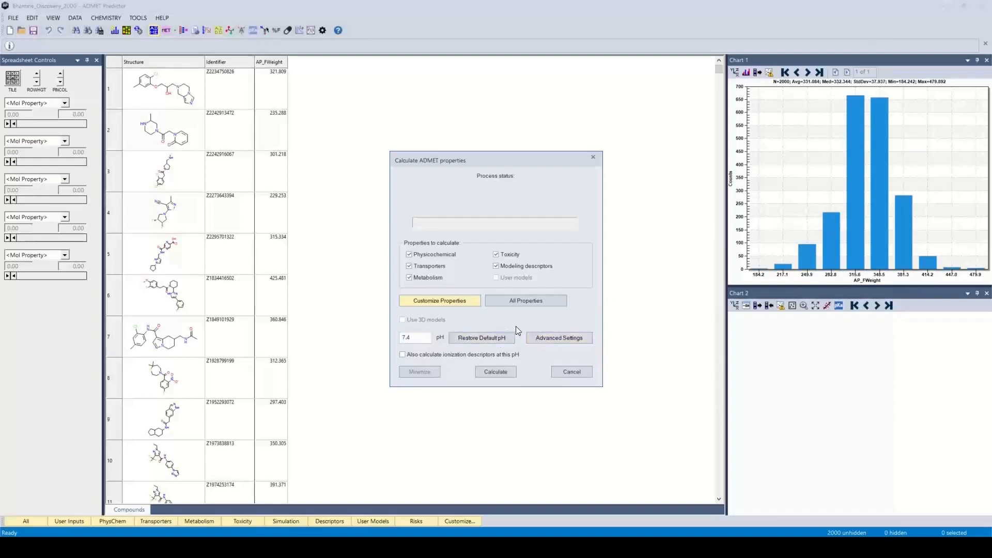
In the advanced settings, enable skipping compounds with more than 12 ionizable groups, disable it again, and accept the settings
left_click(554, 339)
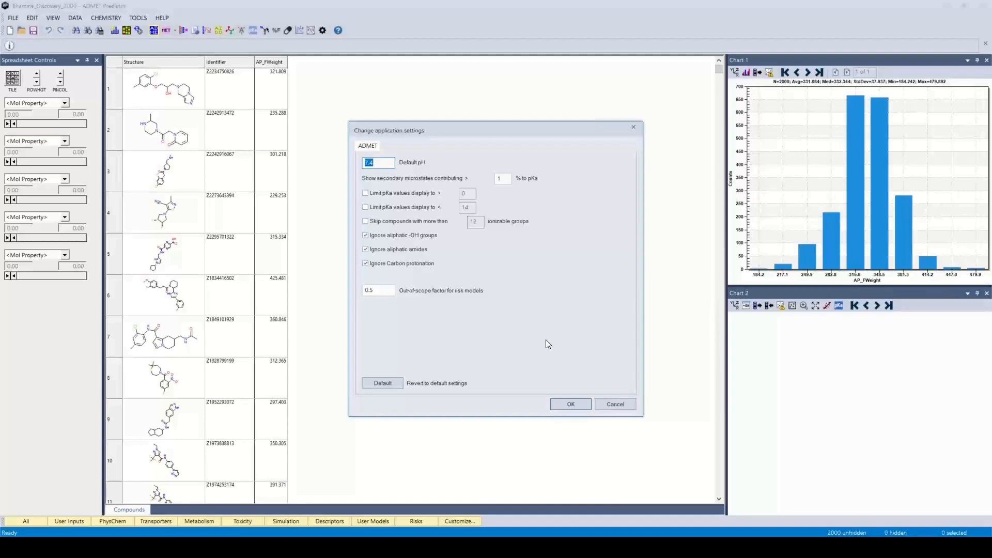
left_click(384, 163)
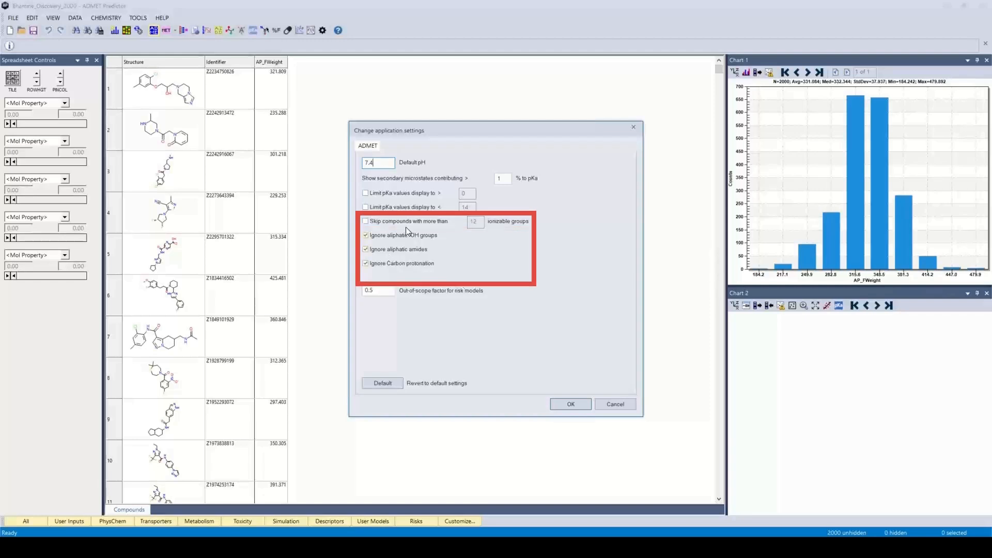
left_click(366, 222)
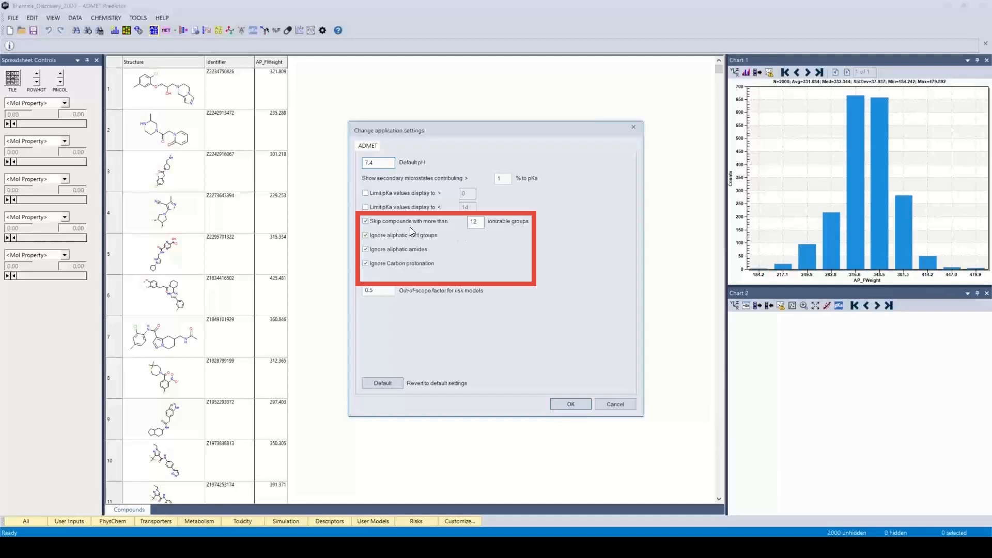
left_click(370, 223)
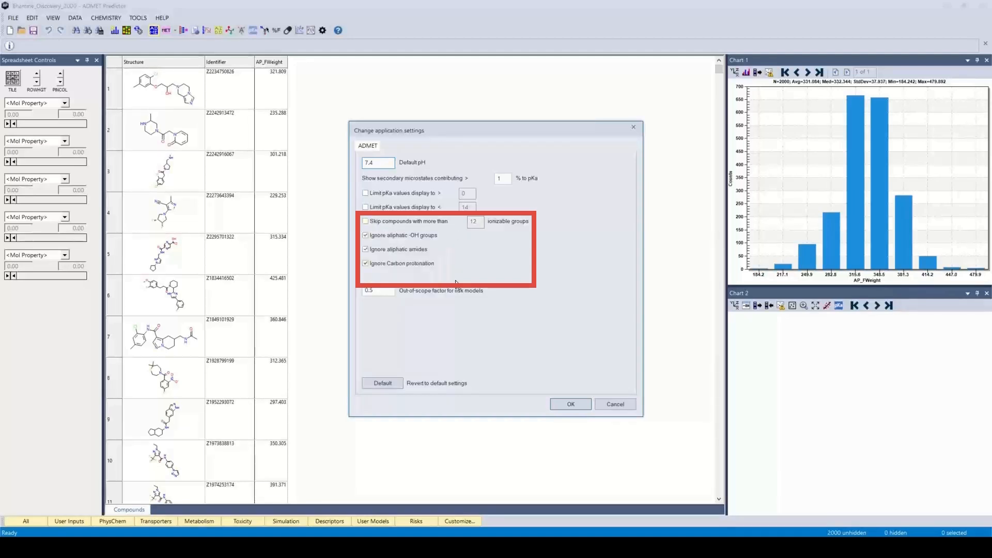
left_click(570, 404)
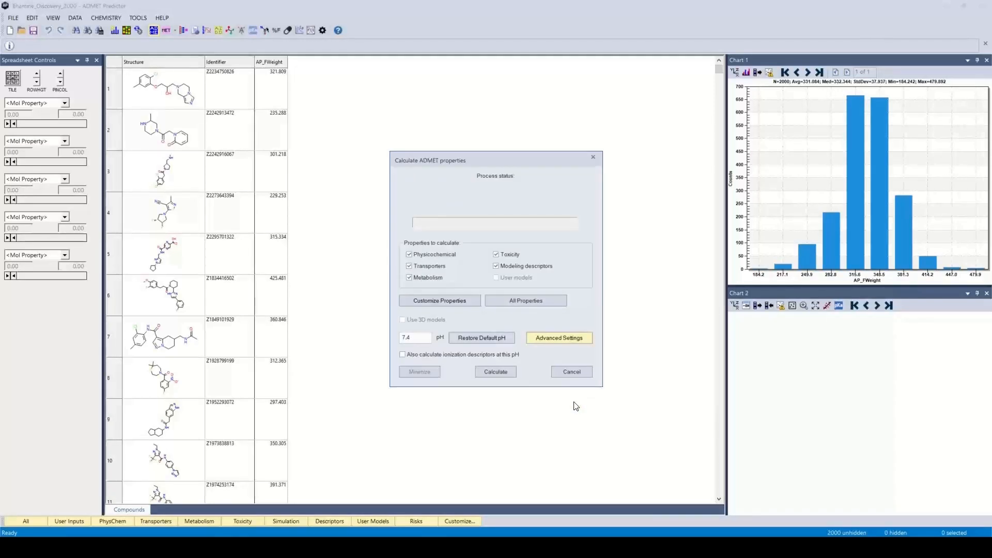
Calculate the selected ADMET properties for all loaded compounds at pH 7.4
left_click(500, 373)
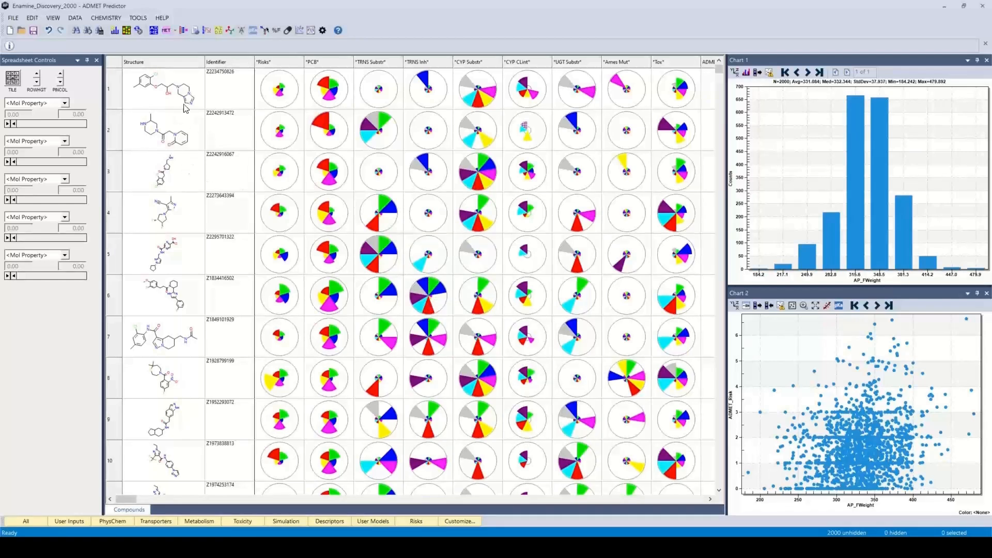
Review the ADMET property calculation options and the fraction absorbed and bioavailable simulation options without running either
left_click(153, 31)
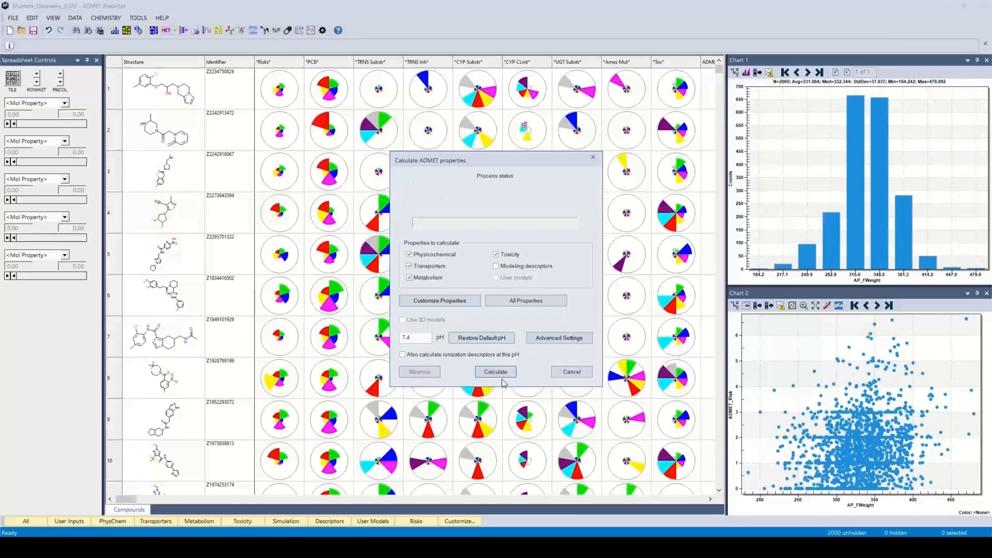
left_click(571, 372)
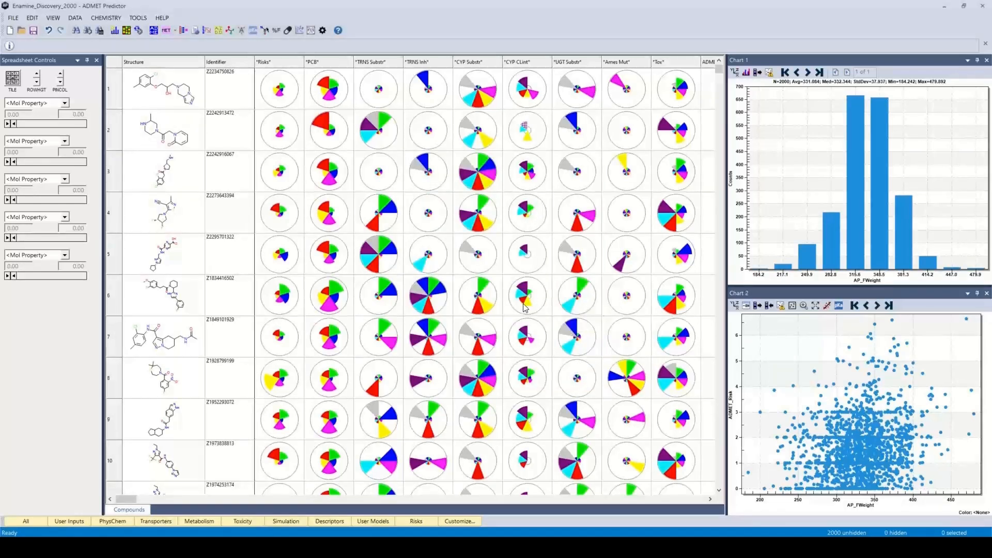
mouse_move(525, 307)
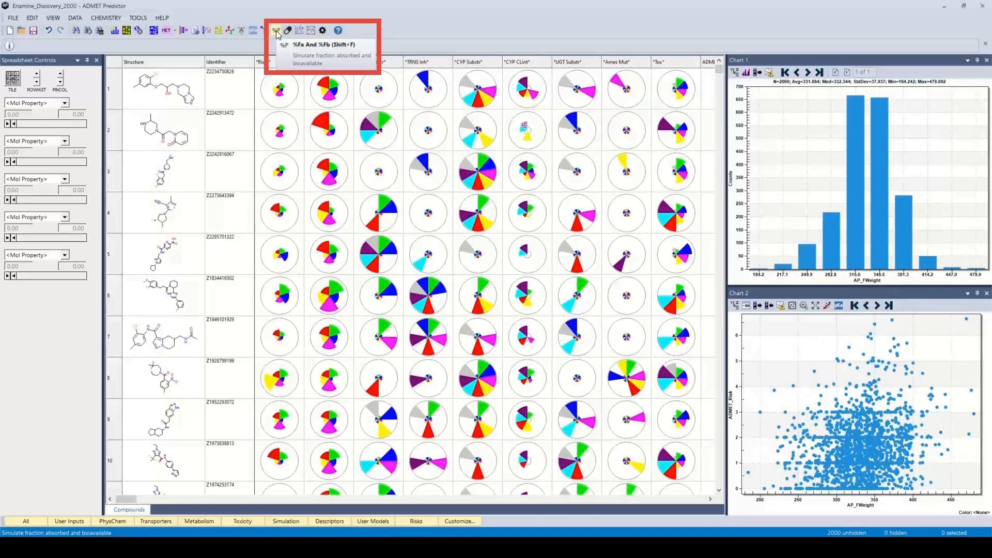
left_click(277, 32)
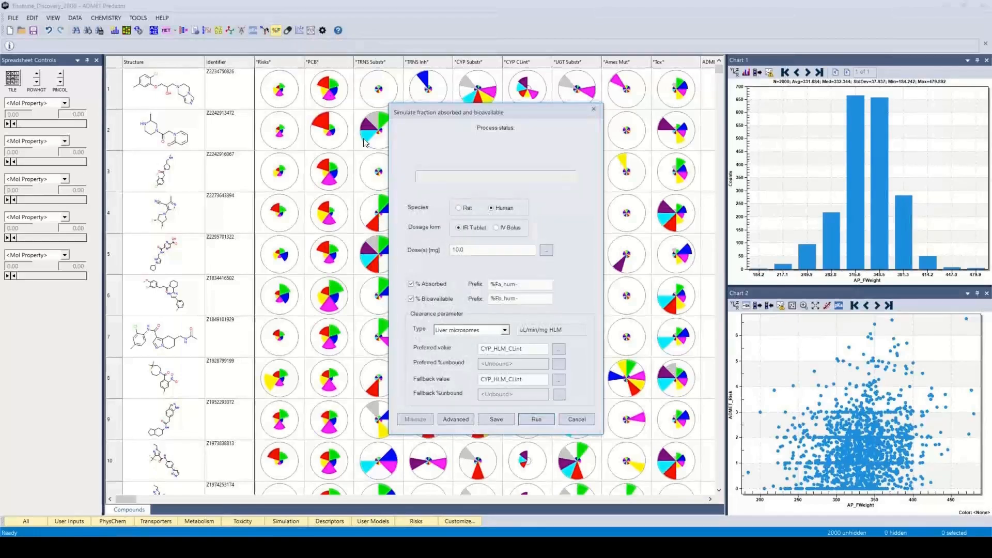
left_click(594, 109)
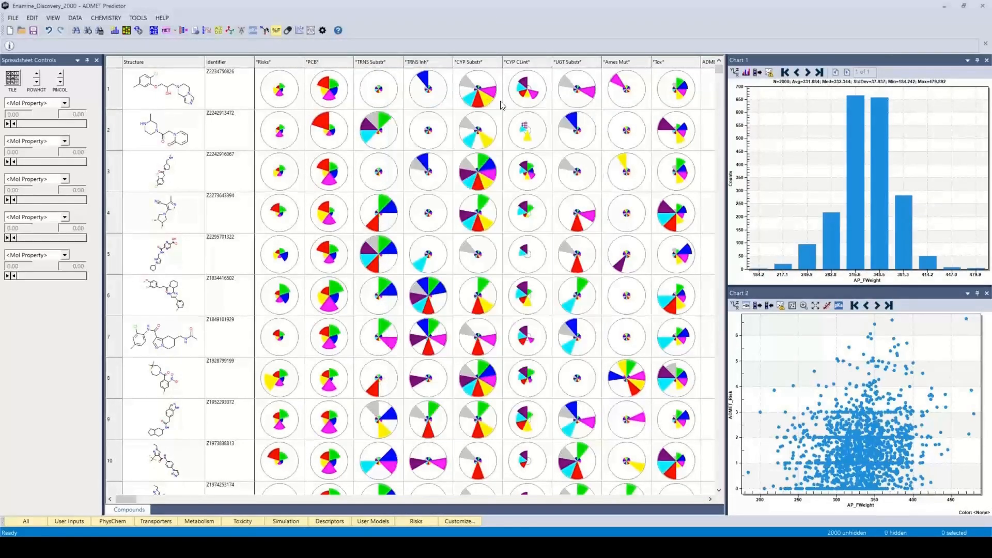
Look up the available PK simulation commands, including %Fa and %Fb
left_click(138, 18)
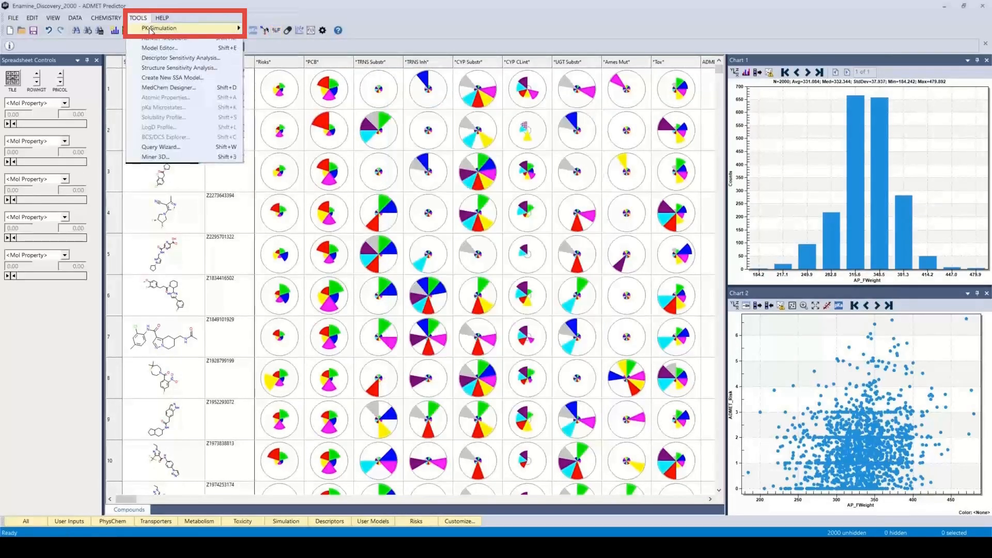
mouse_move(161, 29)
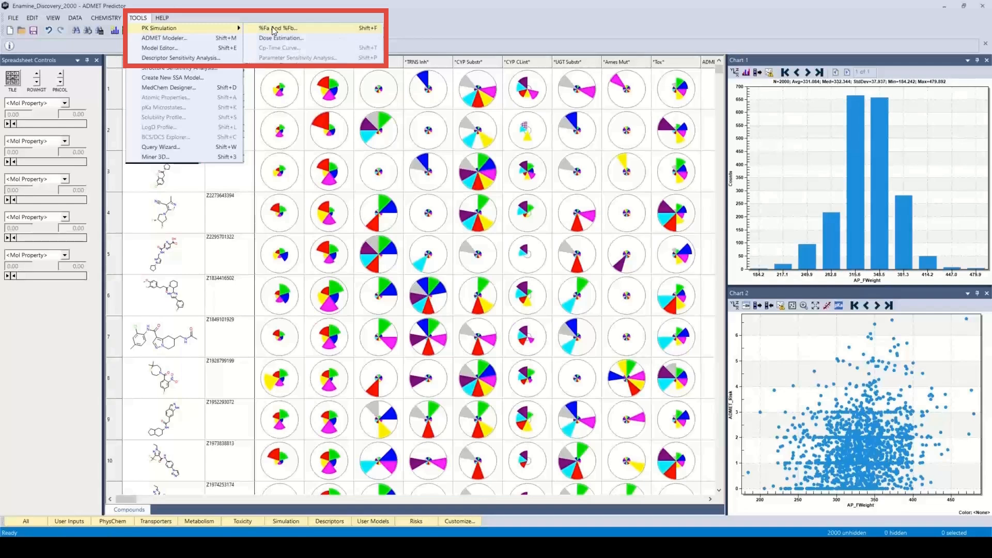
left_click(239, 15)
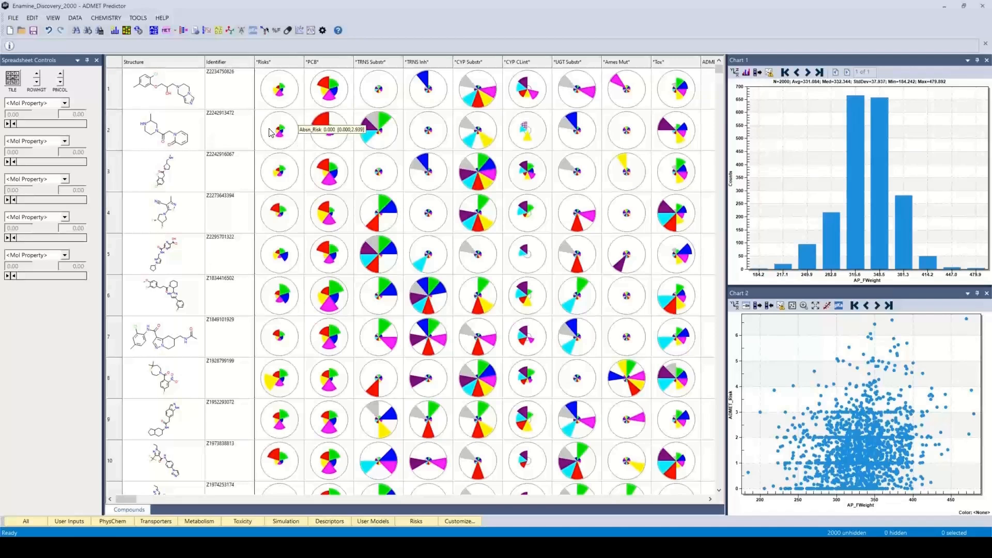
Review the general and advanced application preferences, including the maximum number of processors for computations, and leave without saving
left_click(13, 17)
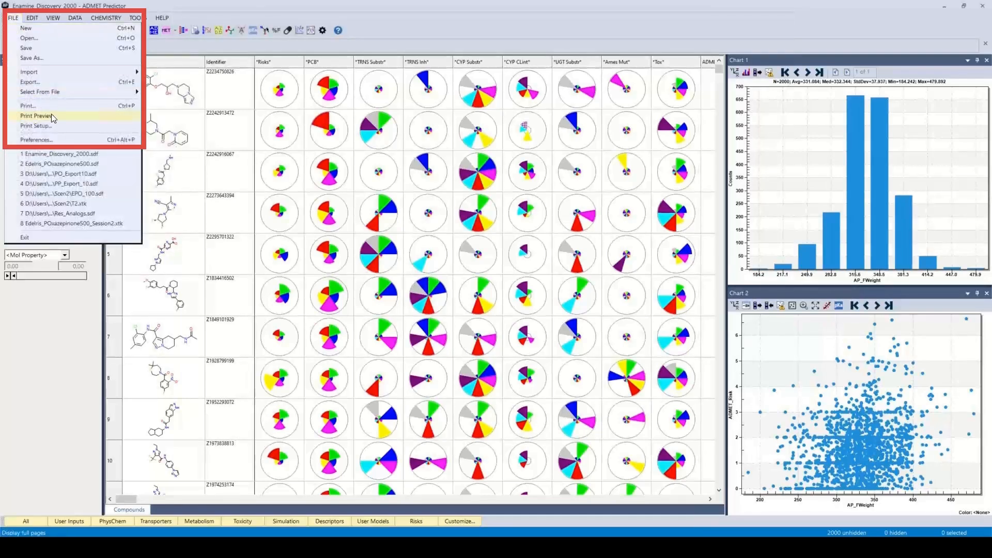
left_click(36, 140)
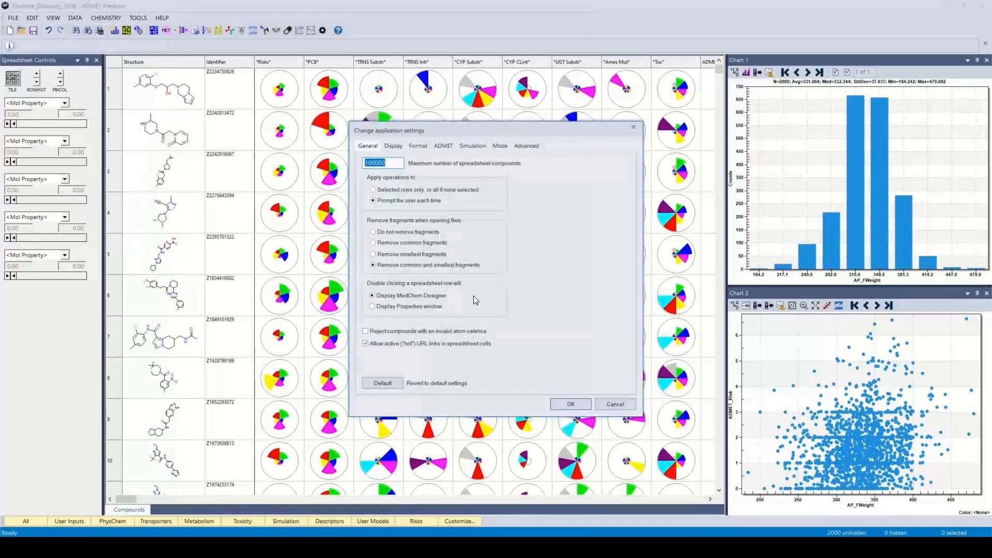
left_click(532, 149)
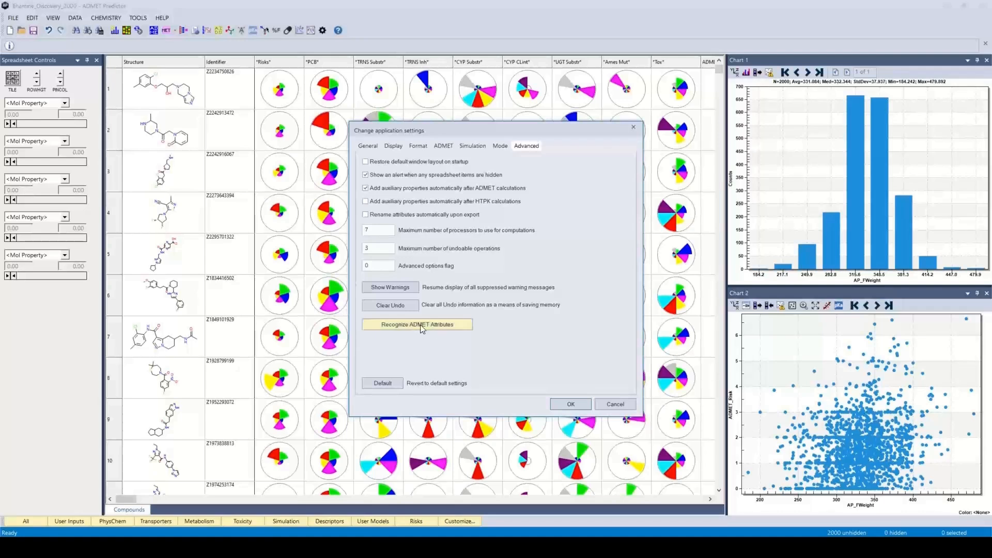
left_click(611, 405)
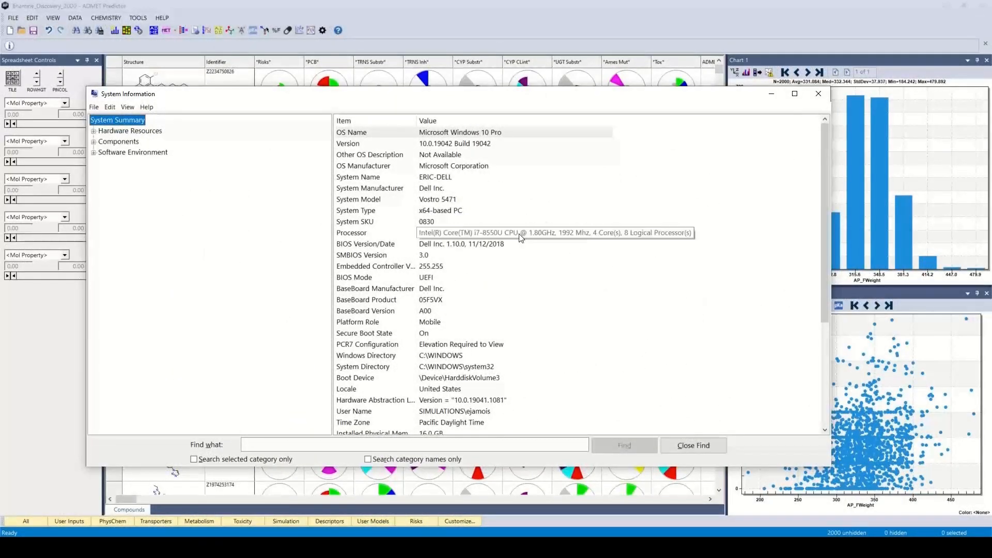
Widen the Value column in System Information to read the processor details, and close the window
left_click_drag(615, 120, 732, 124)
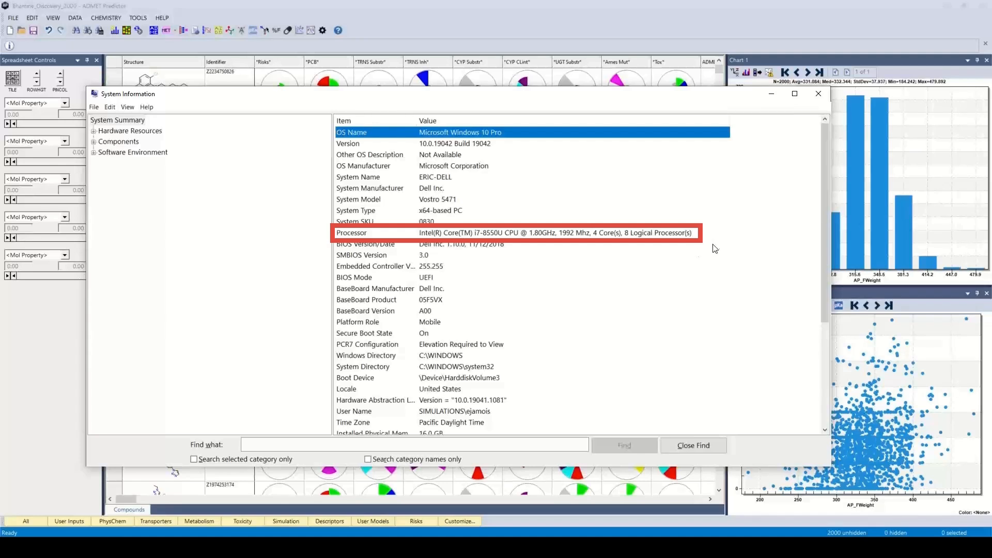
left_click(820, 95)
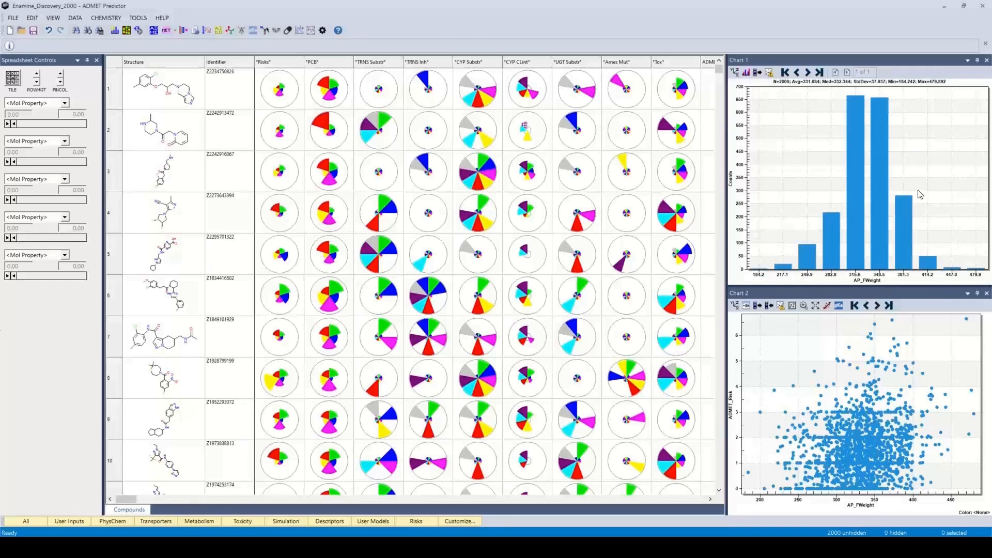
Examine the calculated results in the compound spreadsheet, filtering the columns to transporter properties and to toxicity properties
mouse_move(127, 500)
left_mouse_down()
mouse_move(274, 521)
mouse_move(123, 499)
left_mouse_up()
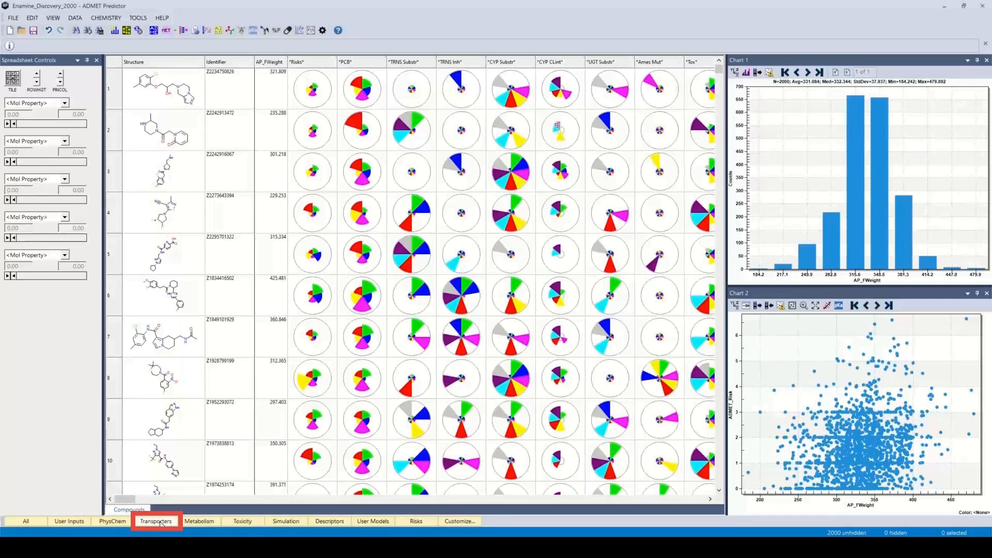
left_click(160, 522)
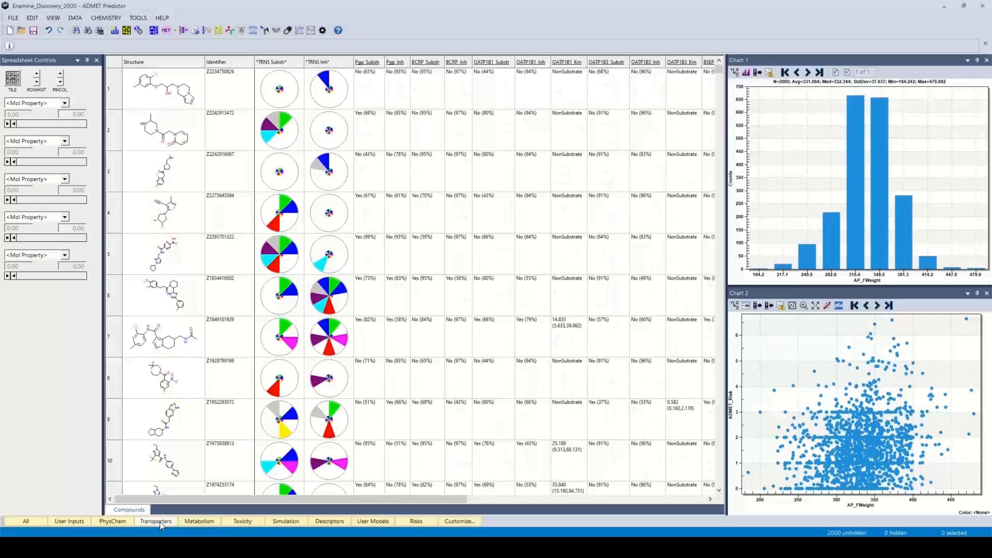
left_click_drag(325, 500, 282, 496)
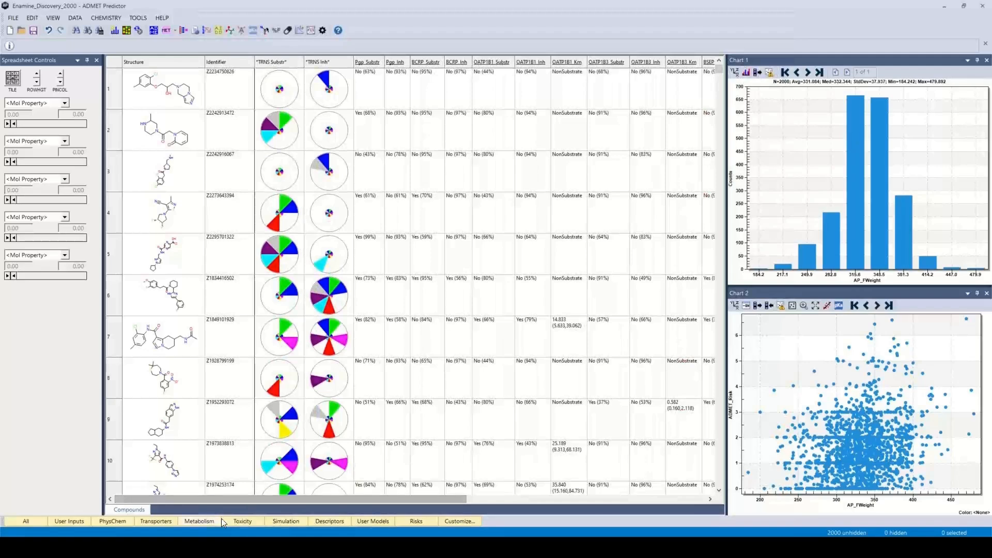
left_click(243, 522)
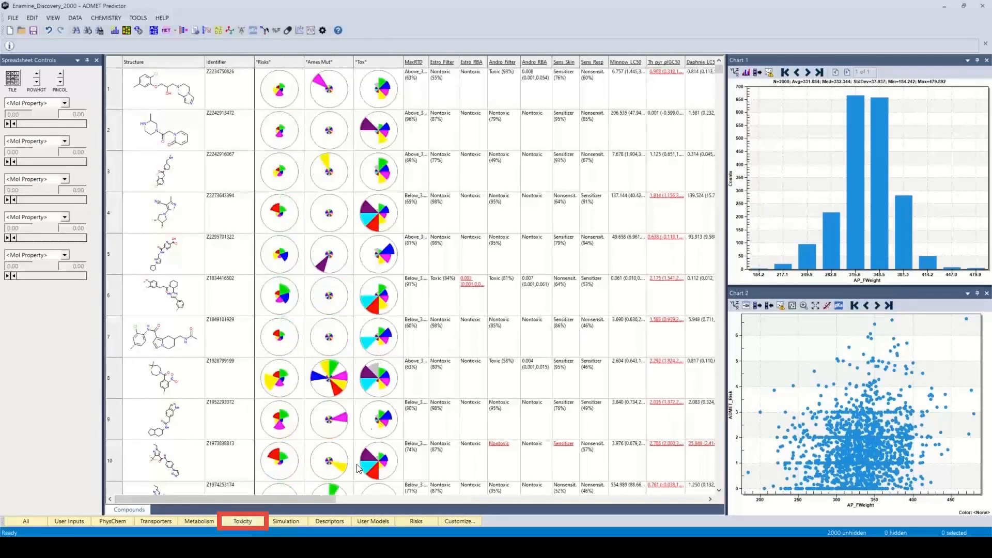
left_click_drag(297, 501, 250, 491)
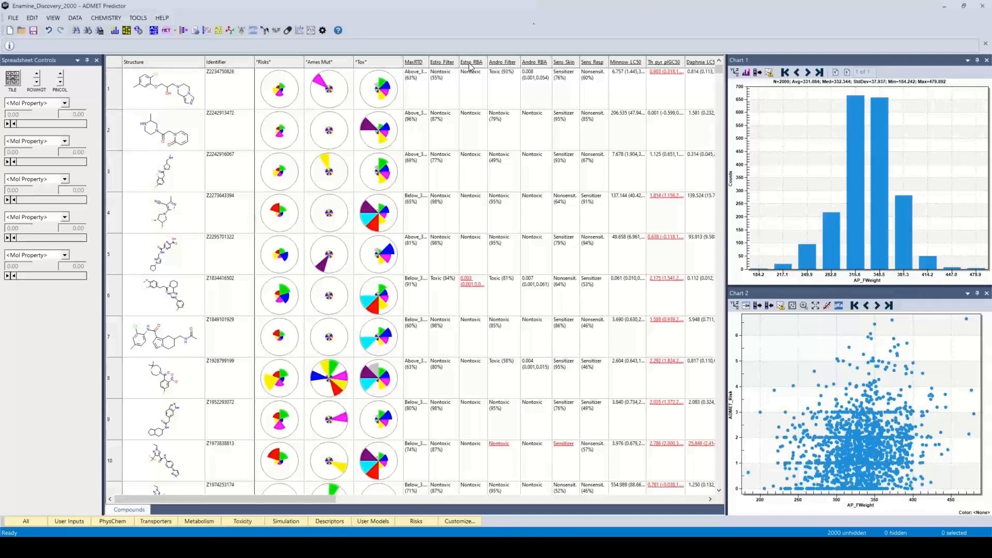
Switch to MedChem Designer and open the structures from Enamine_Discovery_2000.sdf
left_click(265, 32)
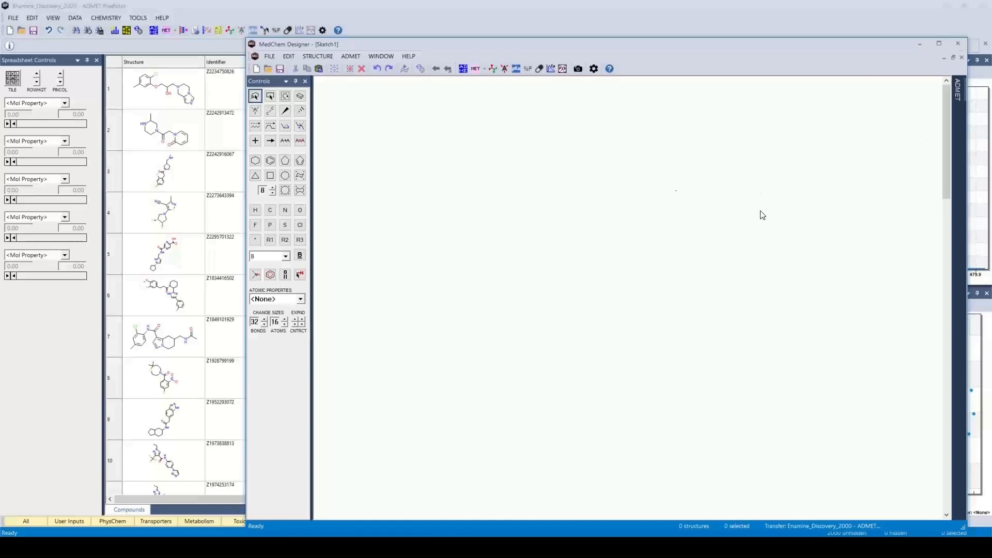
left_click(270, 56)
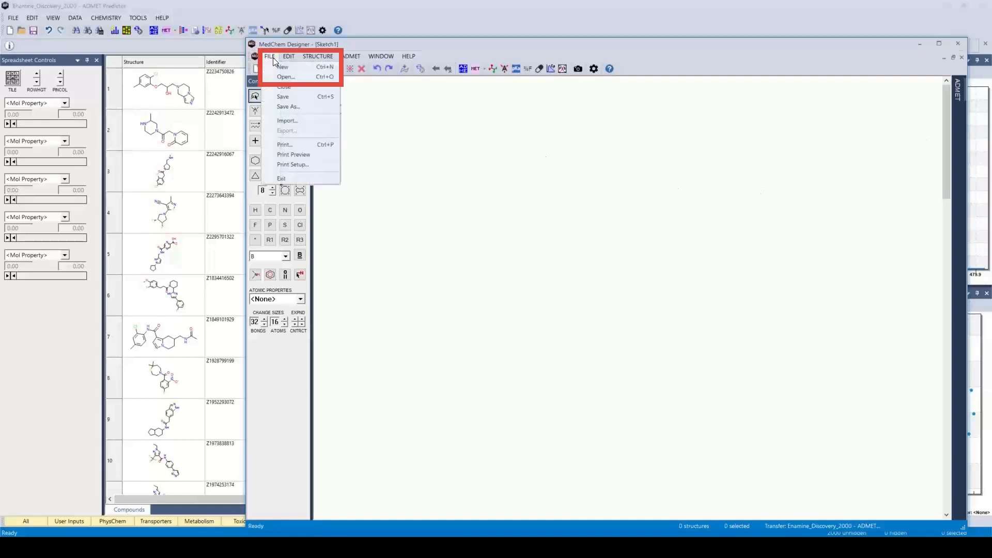
left_click(288, 81)
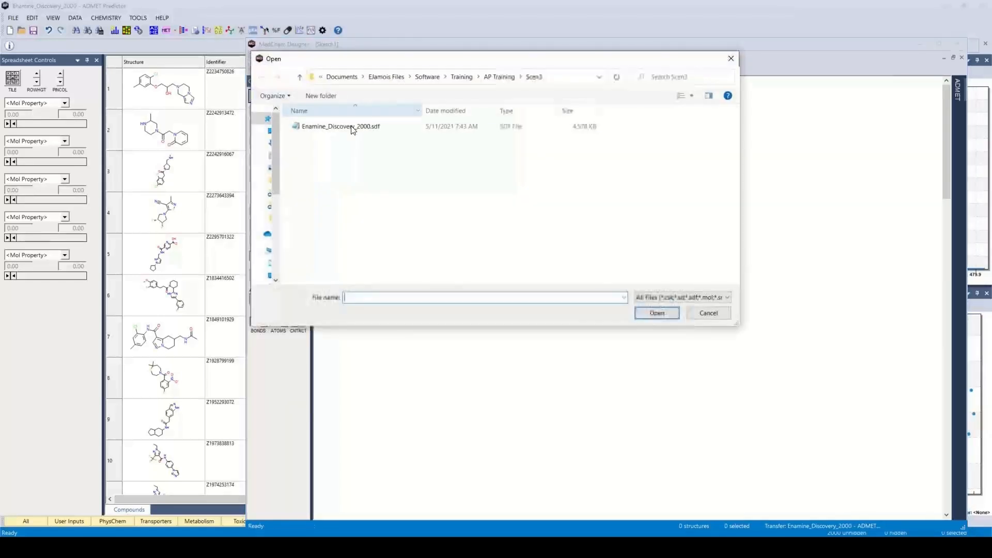
left_click(355, 128)
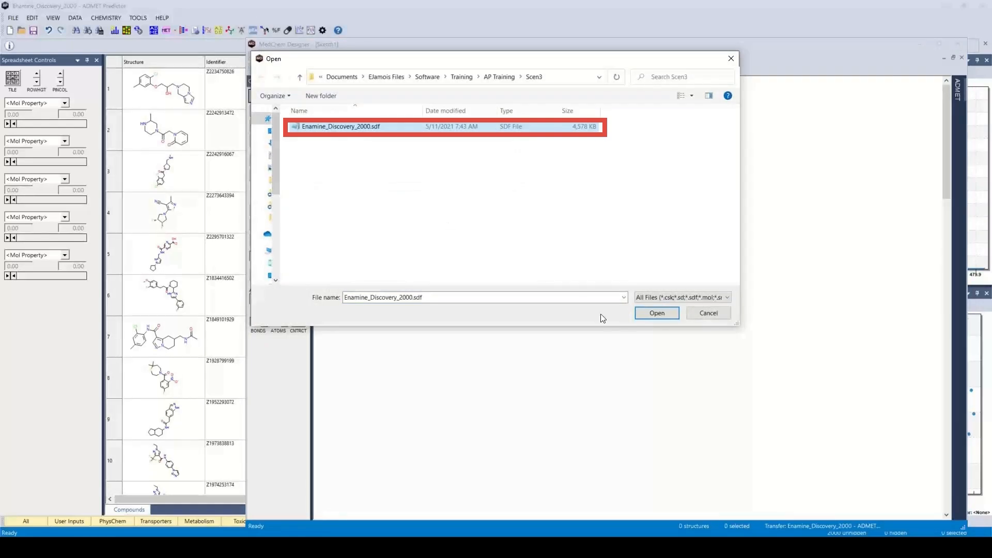
left_click(655, 314)
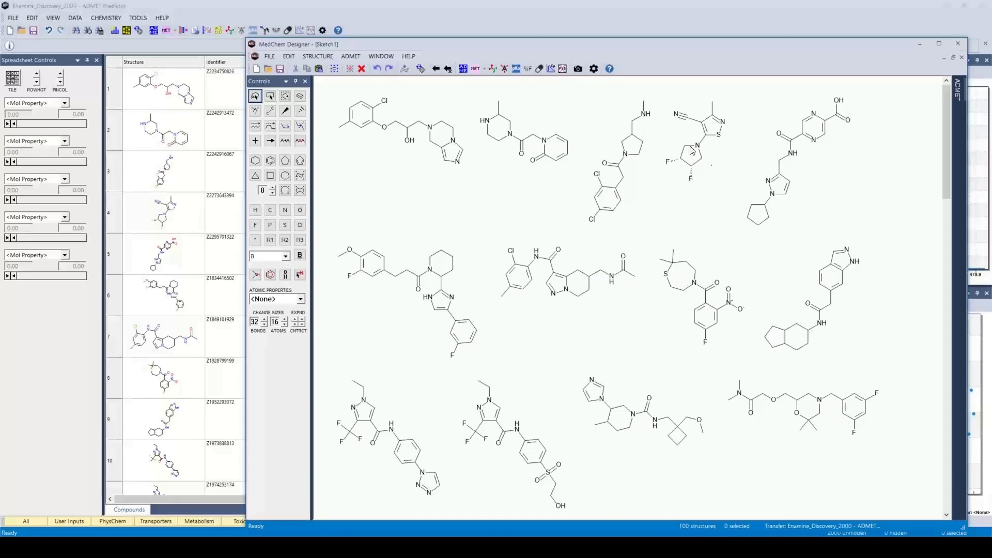
Review the ADMET calculation settings and the list of available properties in MedChem Designer, and accept the settings
left_click(594, 69)
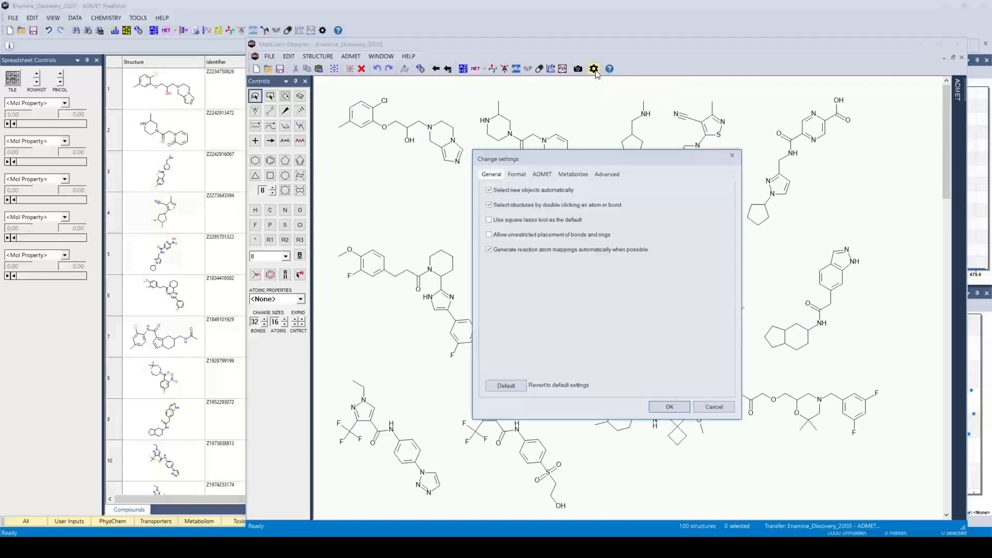
left_click(542, 176)
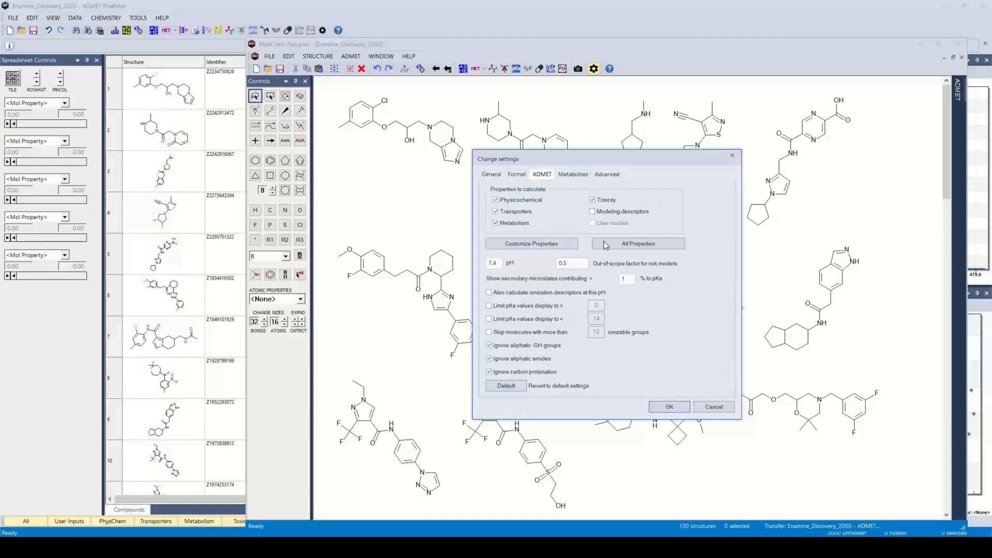
left_click(541, 246)
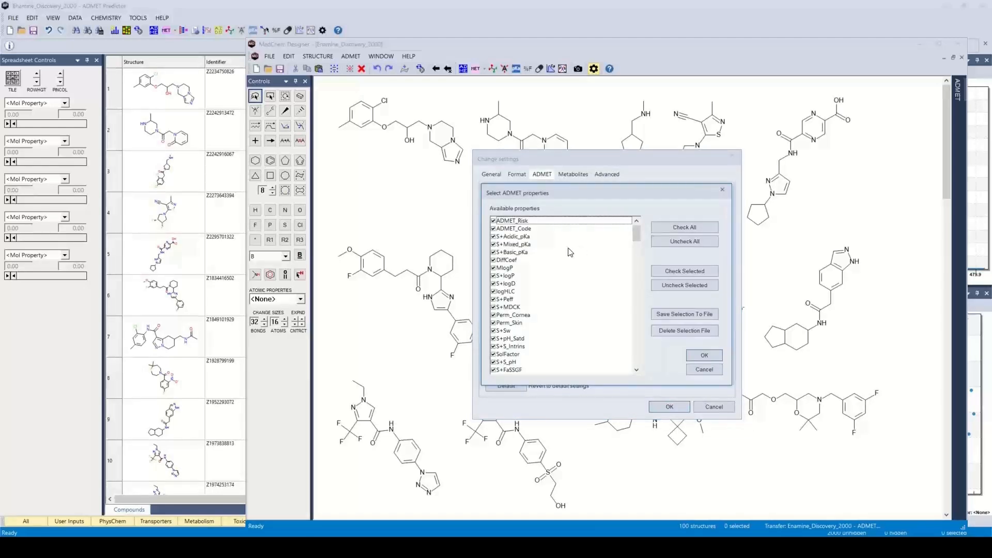
left_click(702, 371)
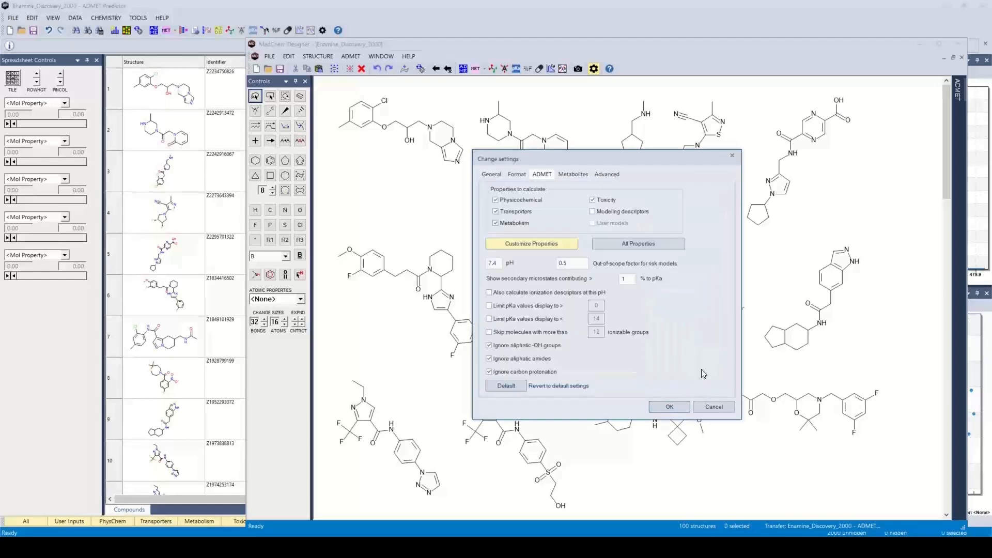
left_click(684, 407)
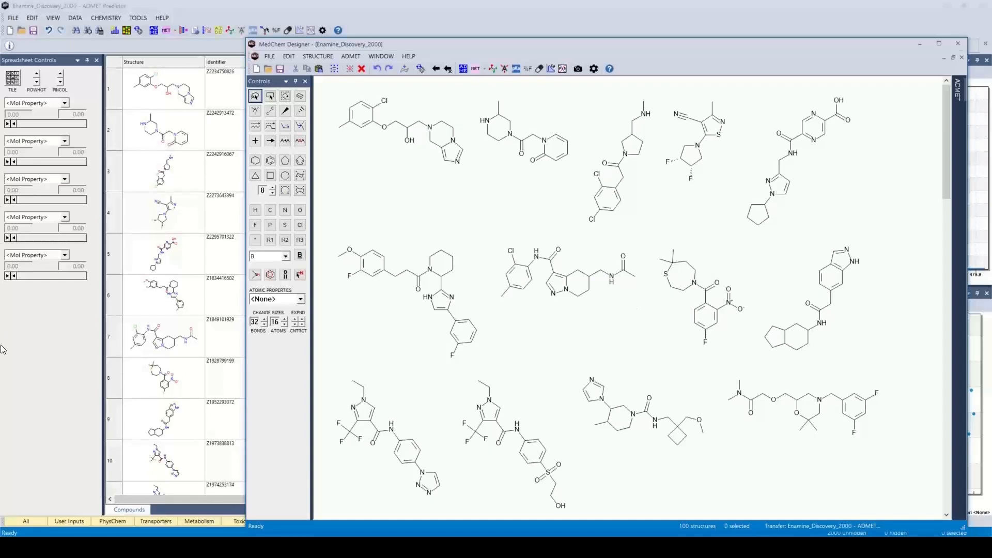
Calculate ADMET properties for the sketched structures and narrow the MedChem Designer window to uncover more of the spreadsheet
left_click(464, 69)
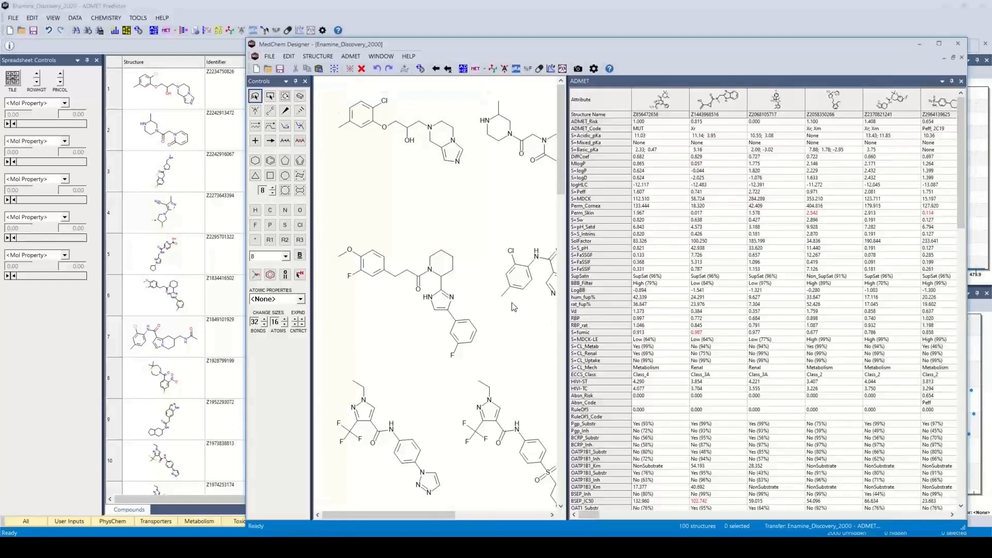
mouse_move(606, 265)
mouse_move(631, 219)
left_click_drag(247, 201, 332, 211)
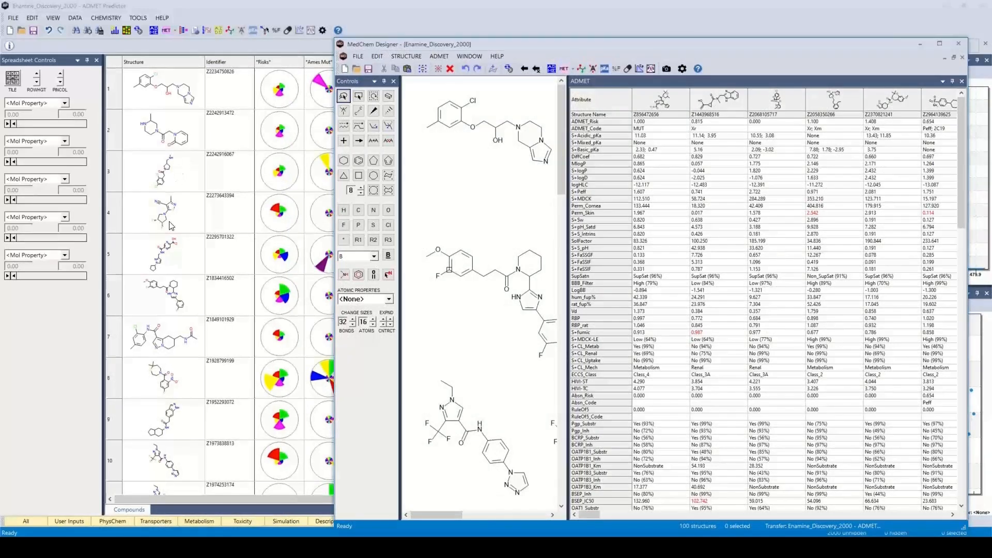